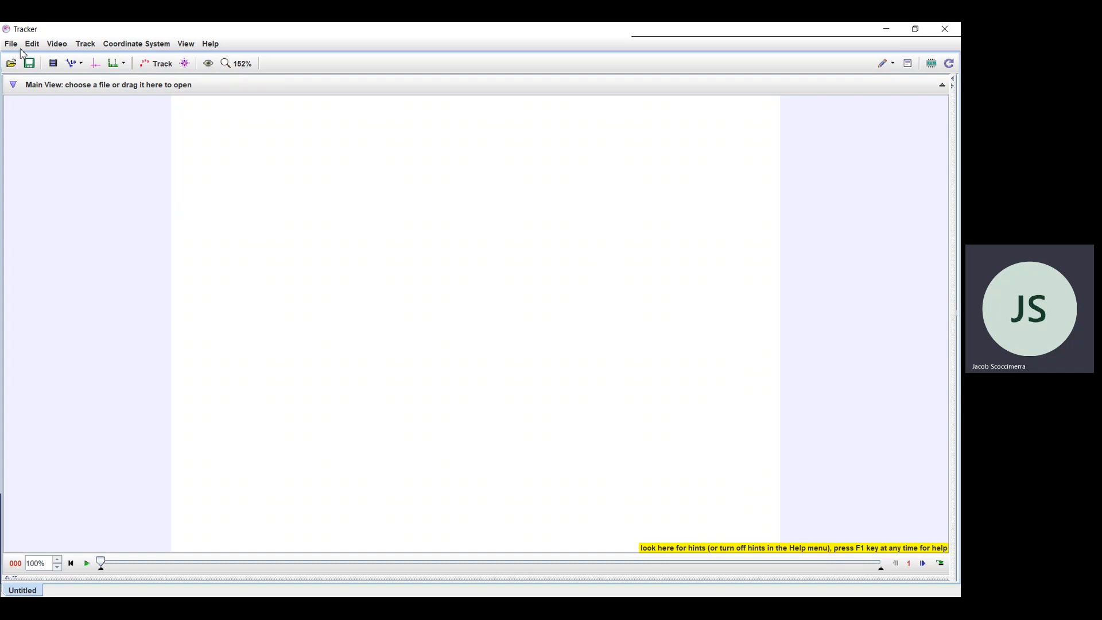
# Step: Open the video file 20230406_083705.mp4 for analysis
pyautogui.click(15, 44)
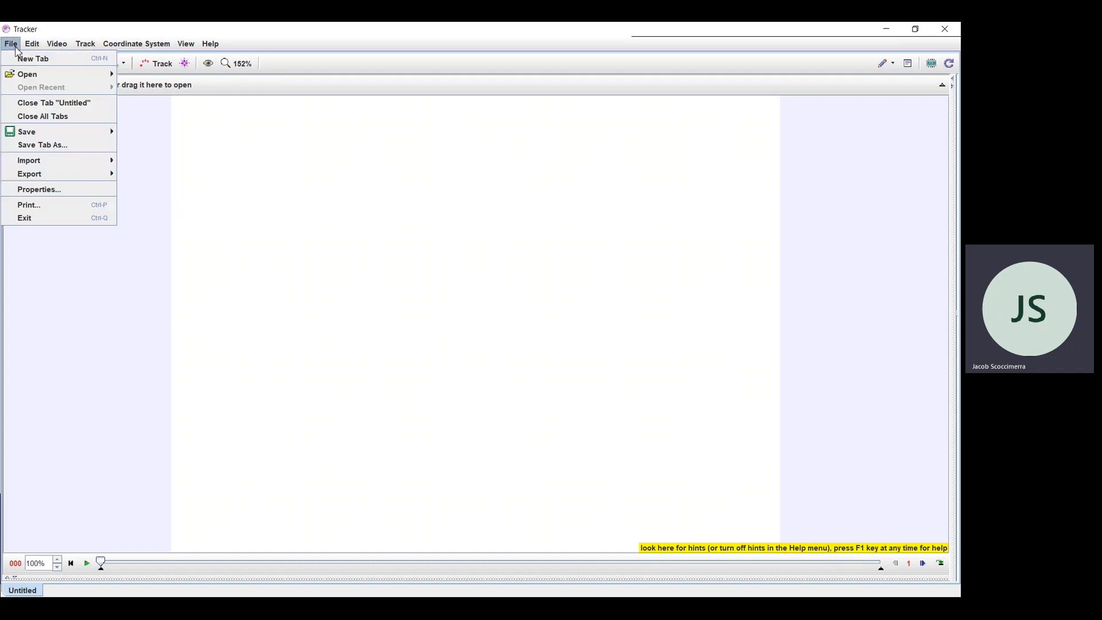
pyautogui.moveTo(26, 73)
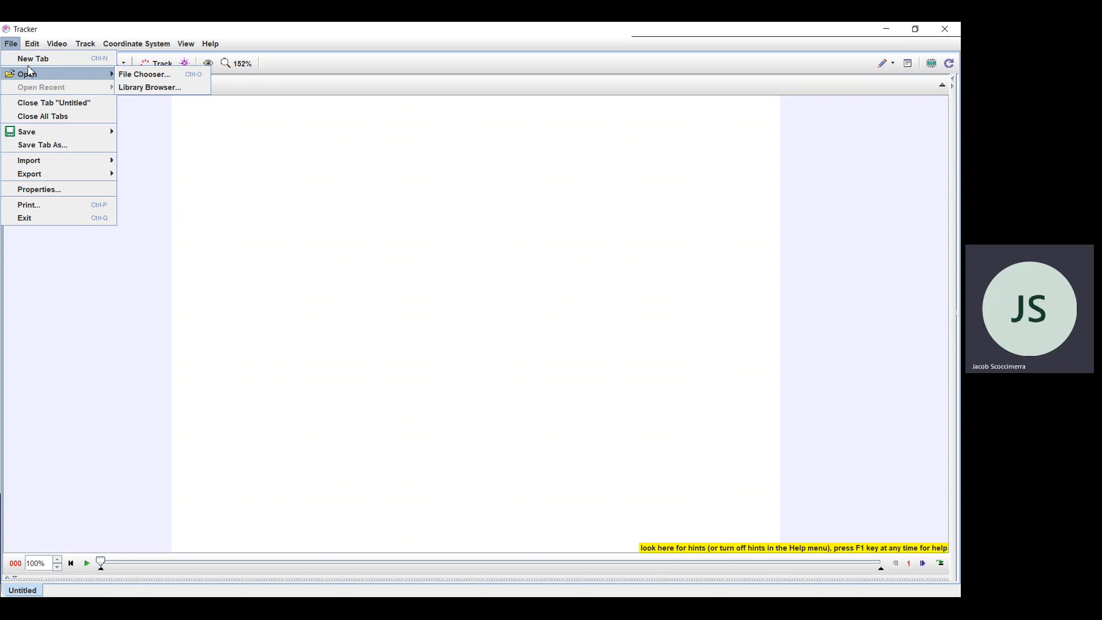
pyautogui.click(198, 26)
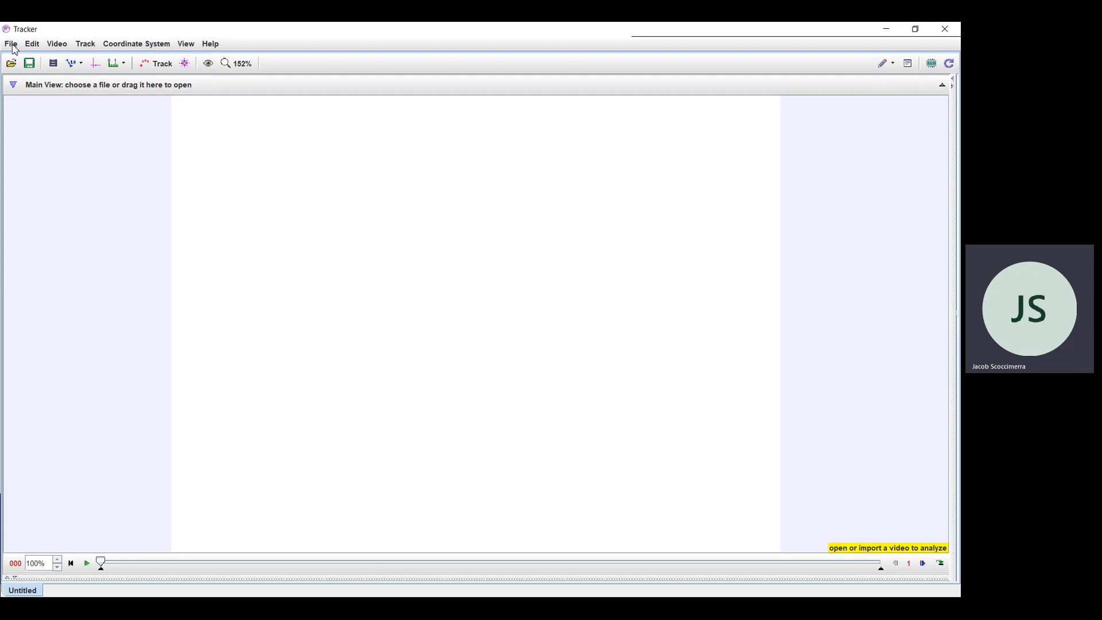
pyautogui.click(11, 63)
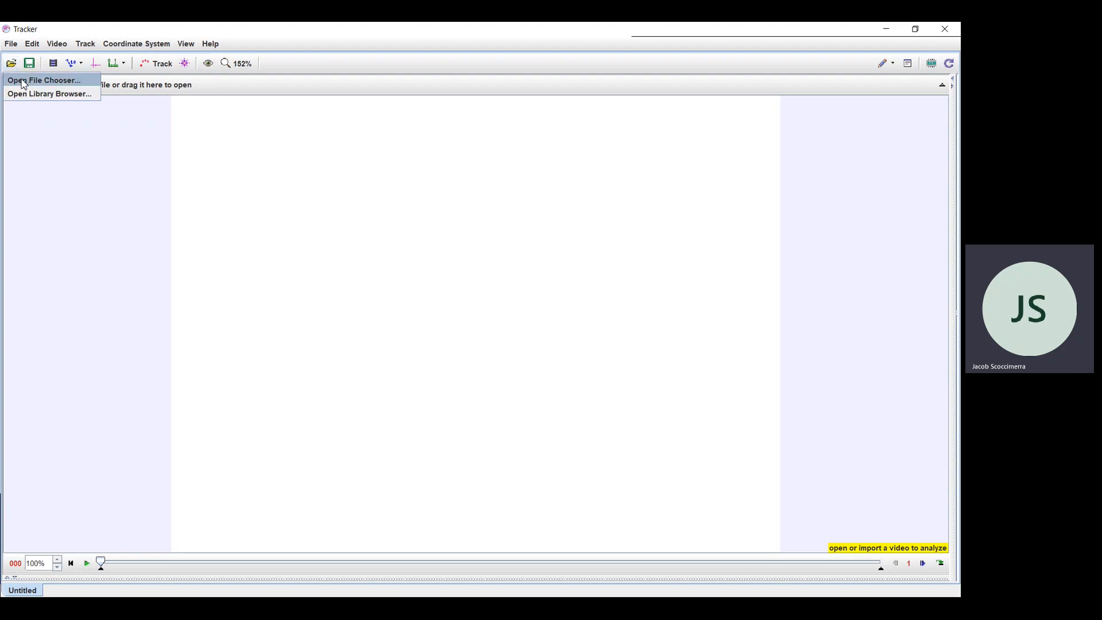
pyautogui.click(24, 81)
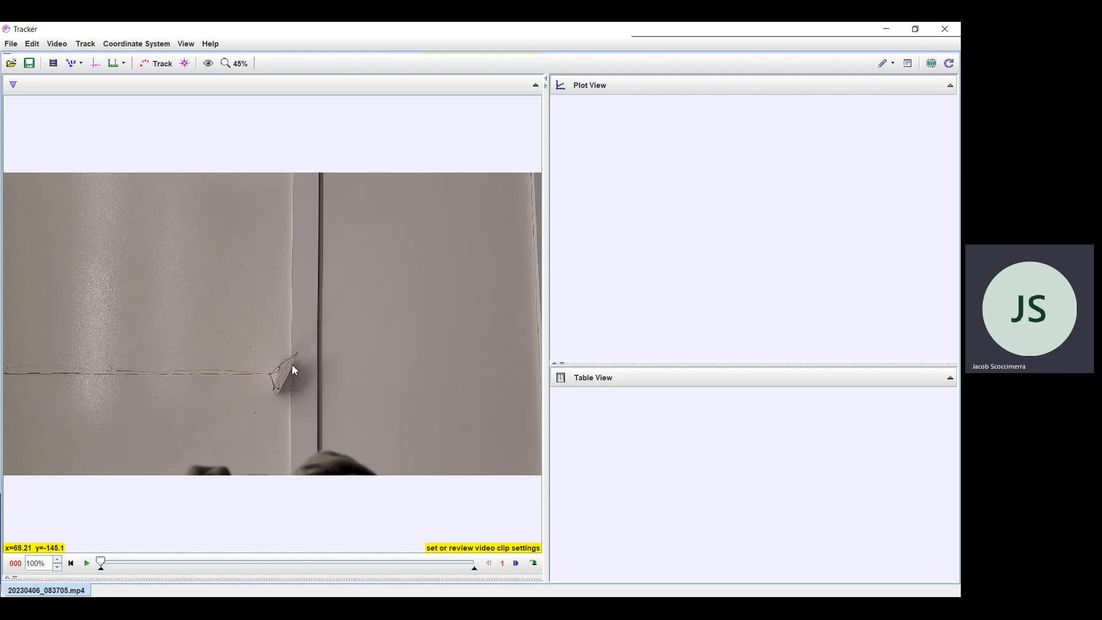
pyautogui.rightClick(304, 319)
pyautogui.click(304, 312)
pyautogui.rightClick(304, 313)
pyautogui.click(307, 295)
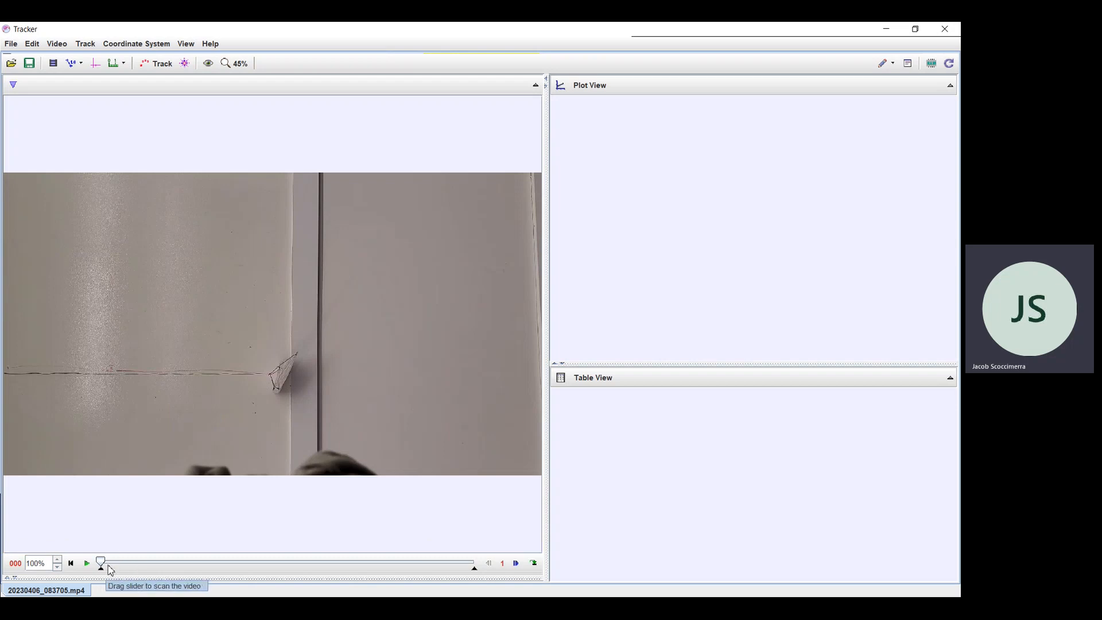
# Step: Play the video, and trim the clip to start at frame 419 and end at frame 546
pyautogui.click(86, 564)
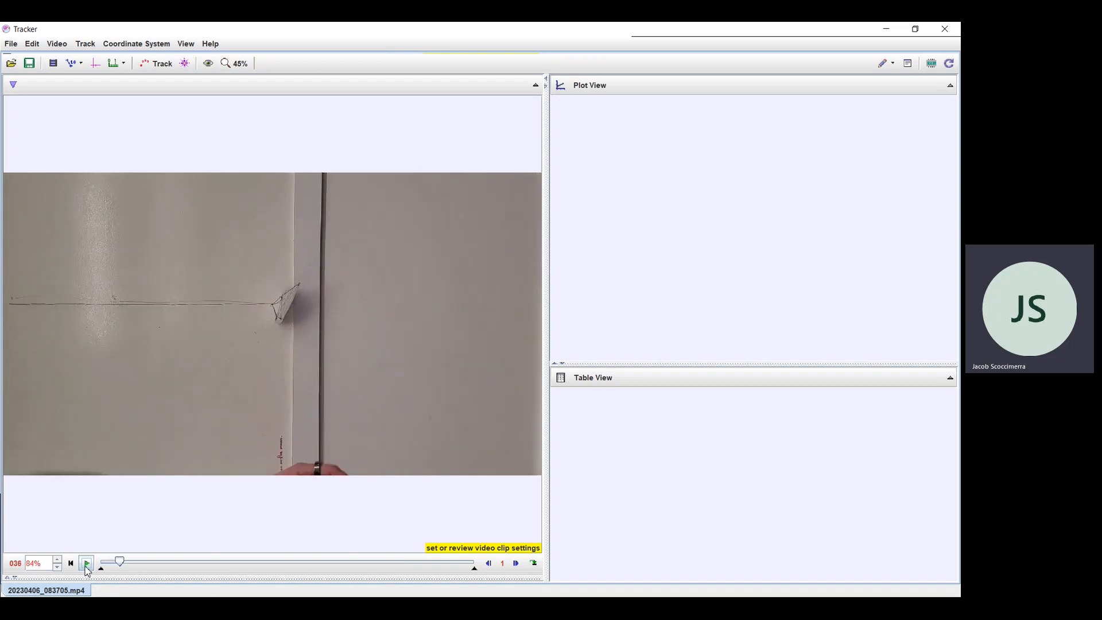
pyautogui.moveTo(100, 570)
pyautogui.mouseDown()
pyautogui.moveTo(277, 587)
pyautogui.moveTo(317, 573)
pyautogui.mouseUp()
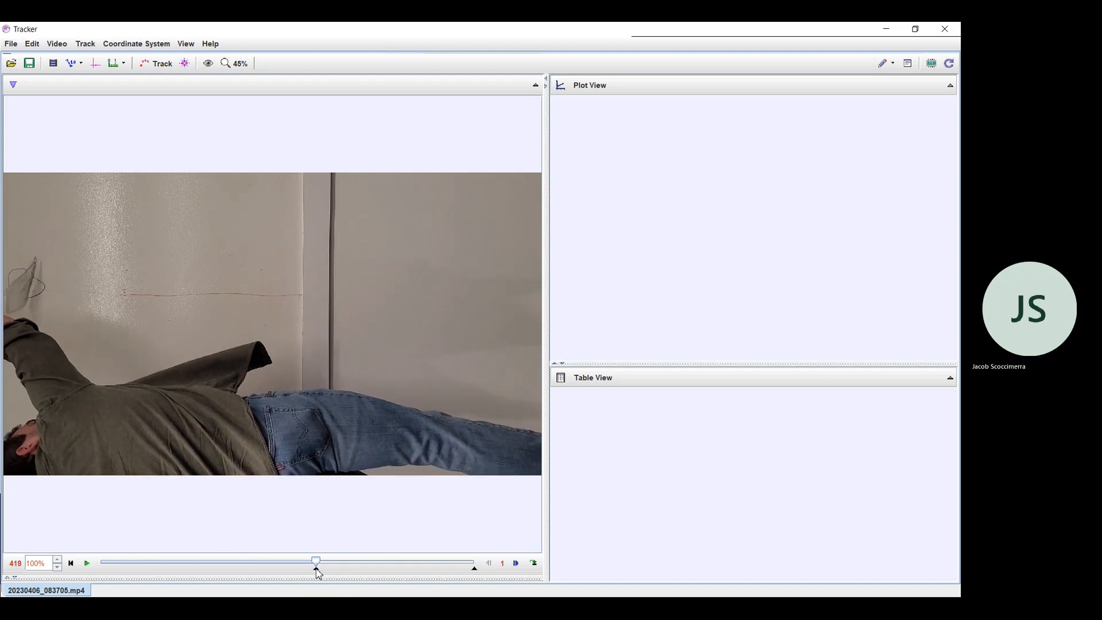
pyautogui.moveTo(474, 570); pyautogui.dragTo(400, 570)
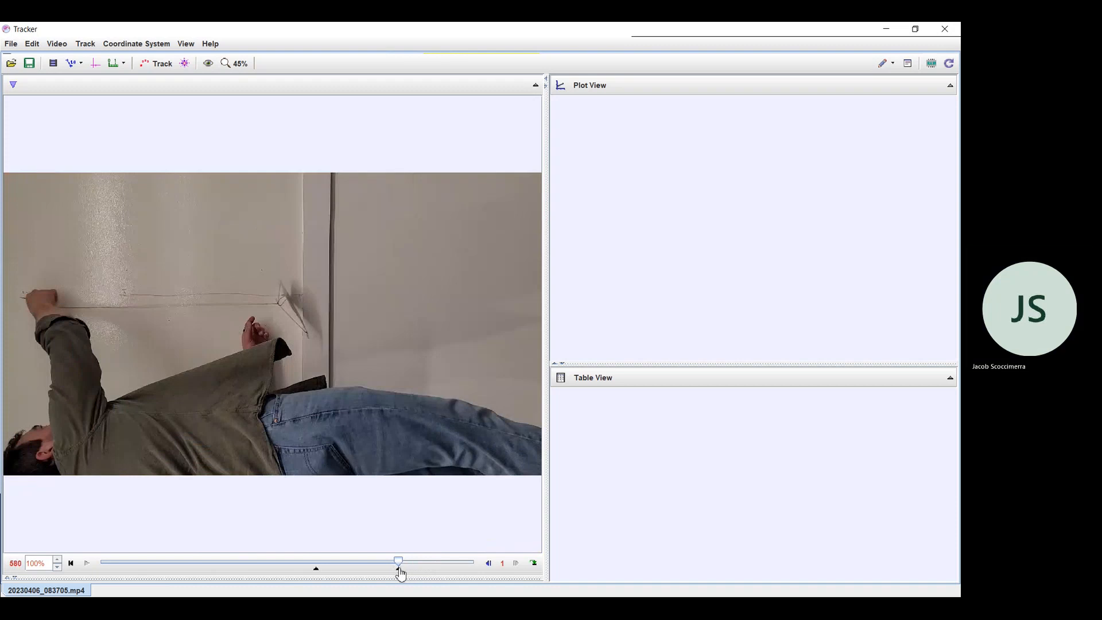
pyautogui.moveTo(400, 572); pyautogui.dragTo(381, 571)
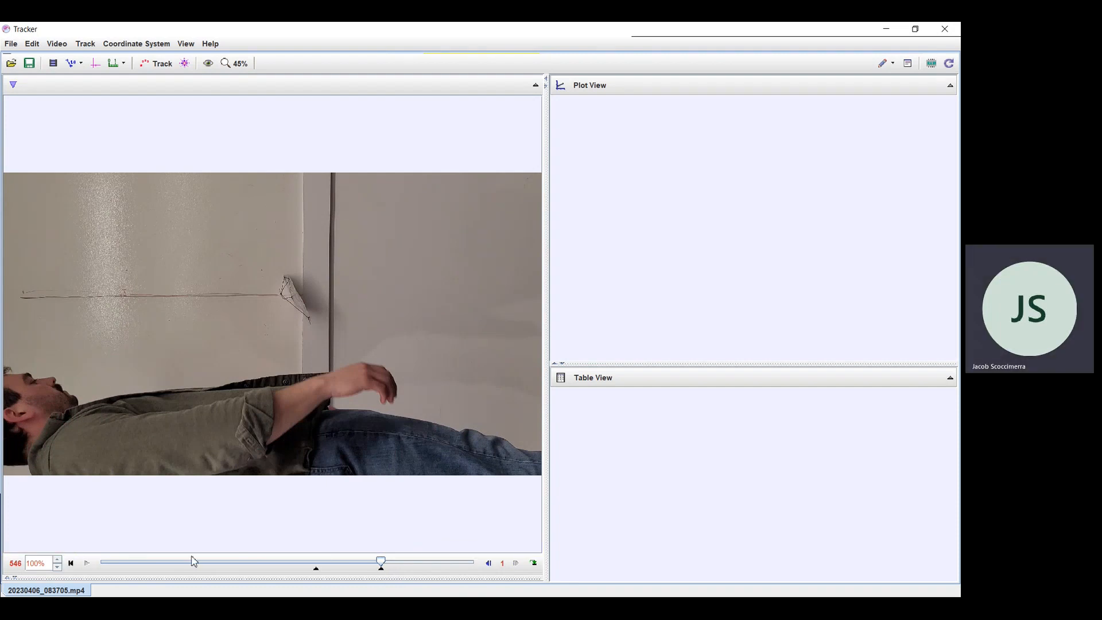
# Step: Shorten the clip to end at frame 537 and play it back, pausing at frame 450
pyautogui.click(86, 564)
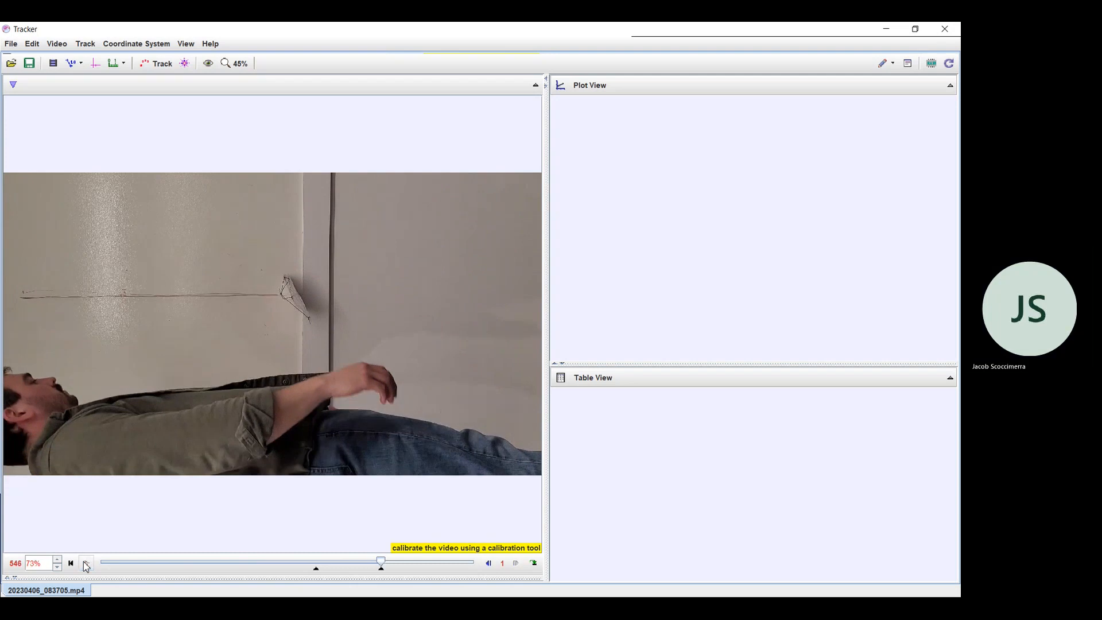
pyautogui.moveTo(382, 570); pyautogui.dragTo(376, 570)
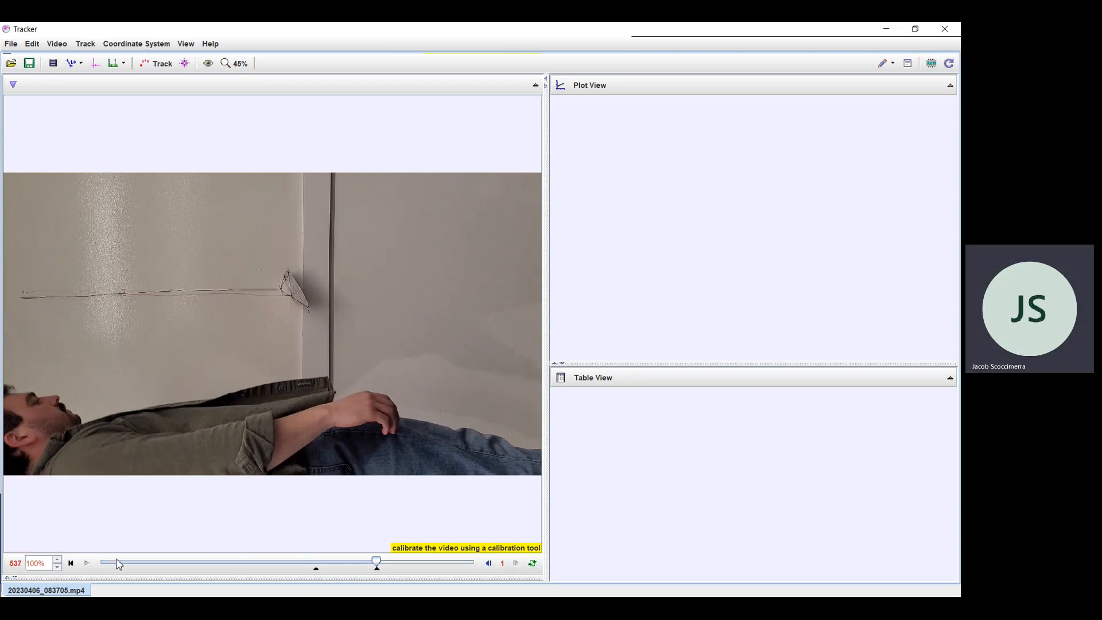
pyautogui.click(88, 563)
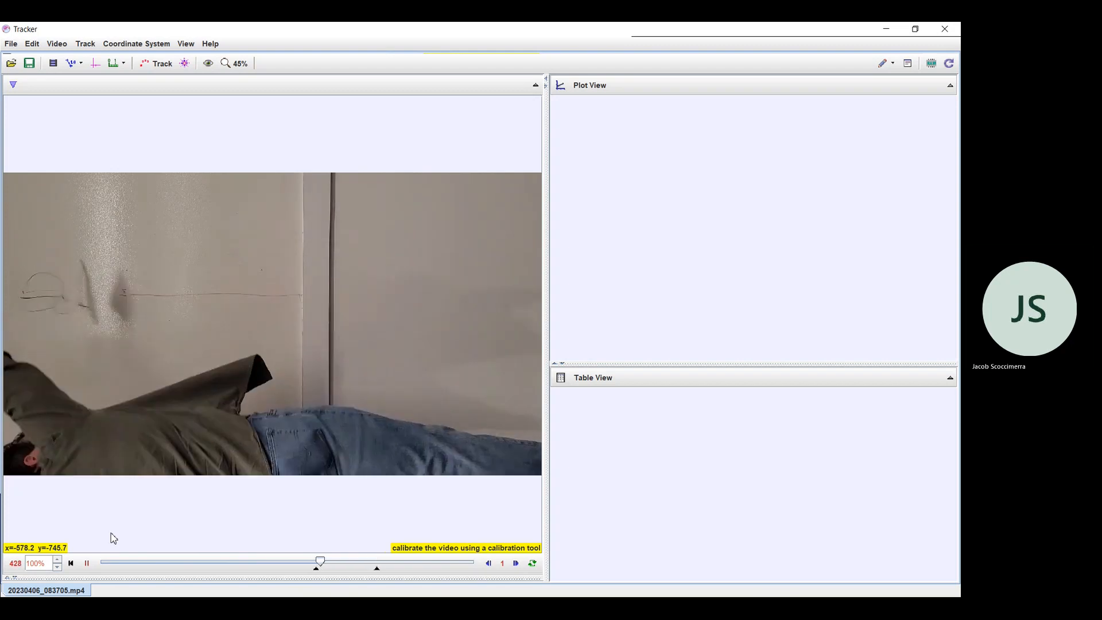
pyautogui.click(87, 563)
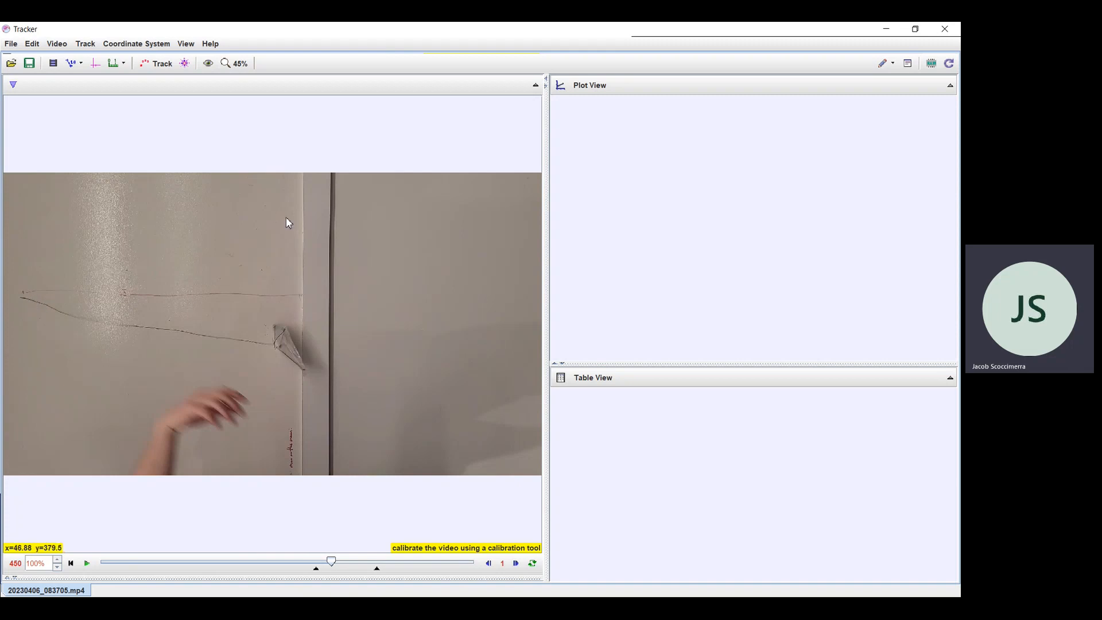
# Step: Add a 1.000 m calibration stick running from the string's fixed end to the near edge of the light strip
pyautogui.click(72, 66)
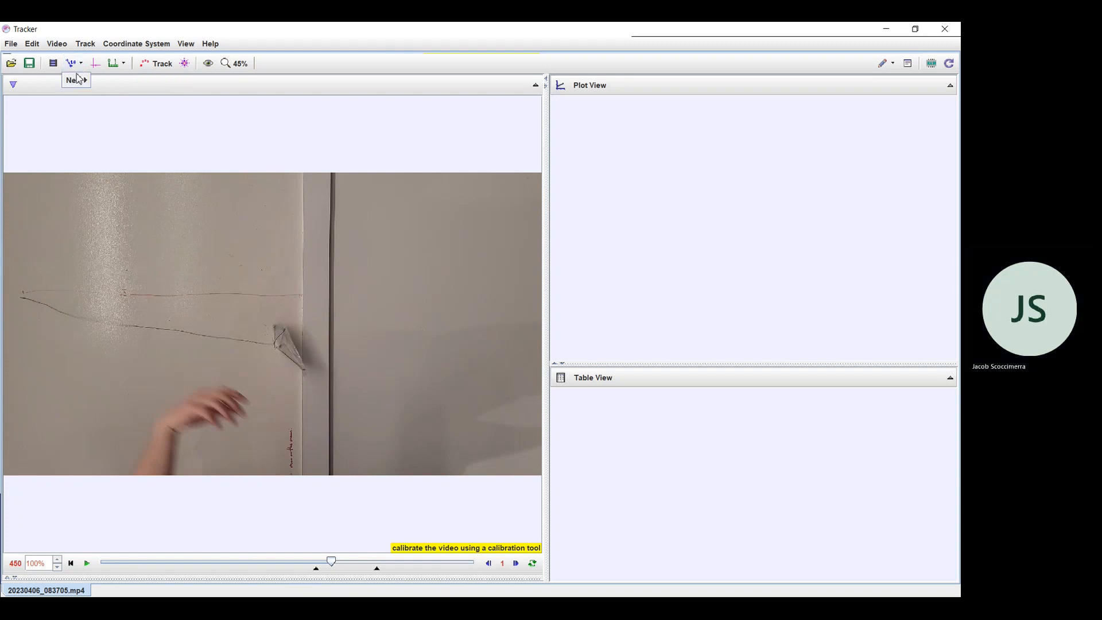
pyautogui.moveTo(77, 83)
pyautogui.click(103, 84)
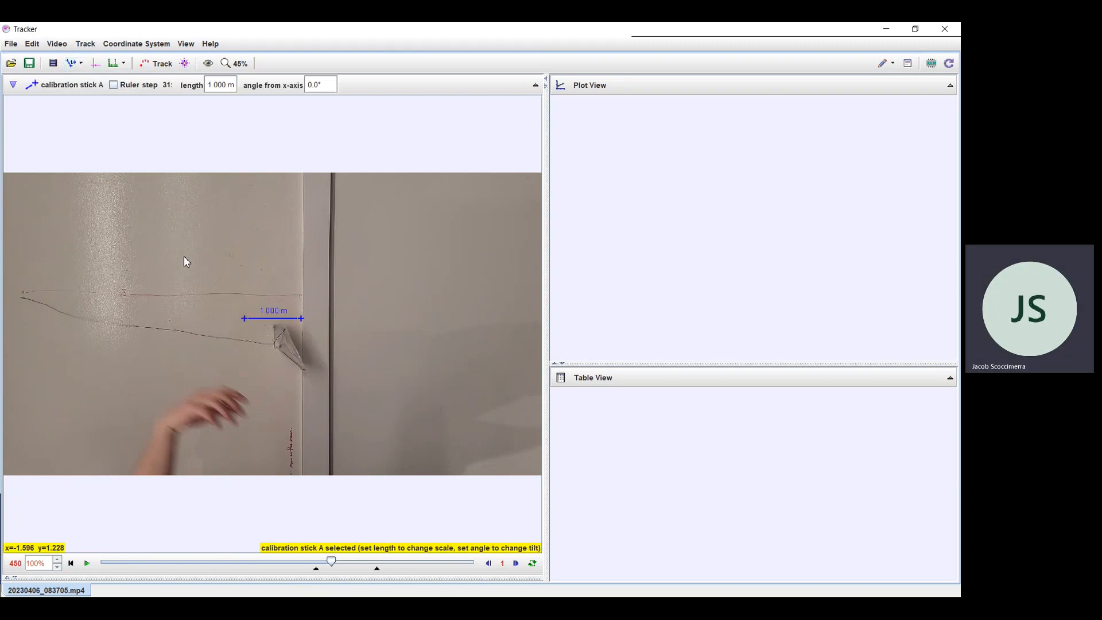
pyautogui.moveTo(248, 315); pyautogui.dragTo(23, 293)
pyautogui.moveTo(300, 321); pyautogui.dragTo(300, 298)
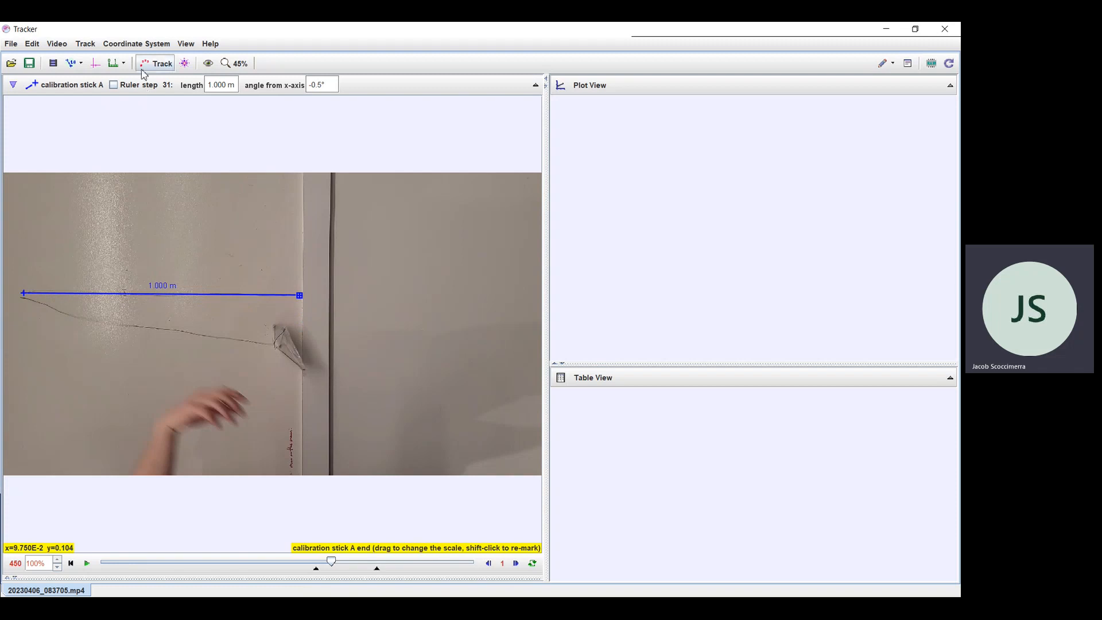
pyautogui.click(164, 286)
pyautogui.click(164, 285)
pyautogui.click(175, 274)
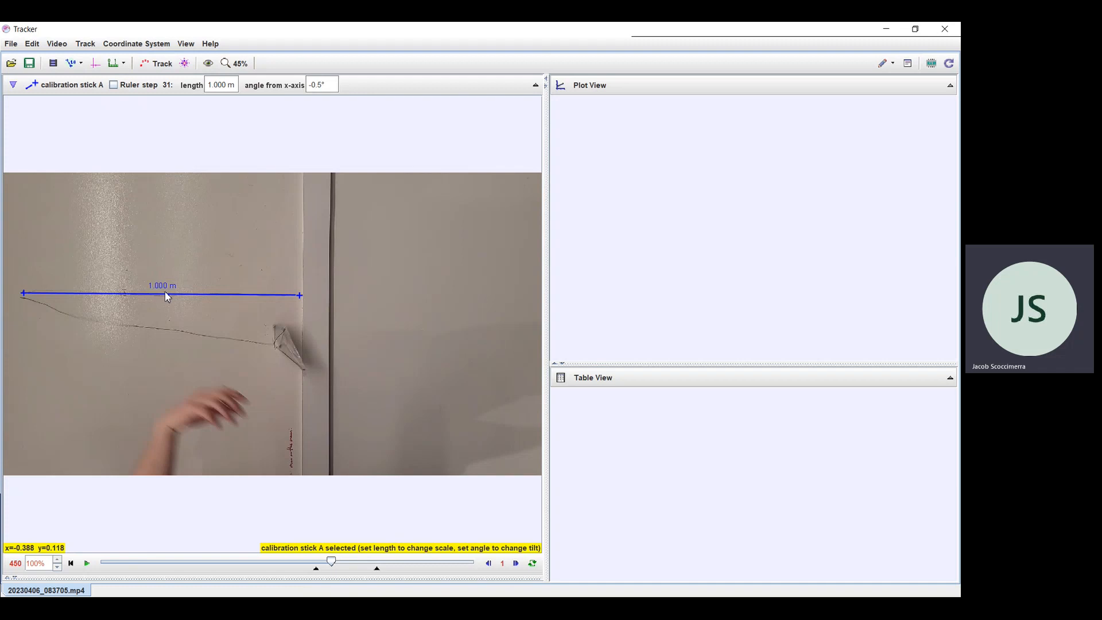
# Step: Show the coordinate axes and place their origin at the calibration stick's end by the string's fixed point
pyautogui.click(98, 64)
pyautogui.moveTo(273, 325); pyautogui.dragTo(25, 295)
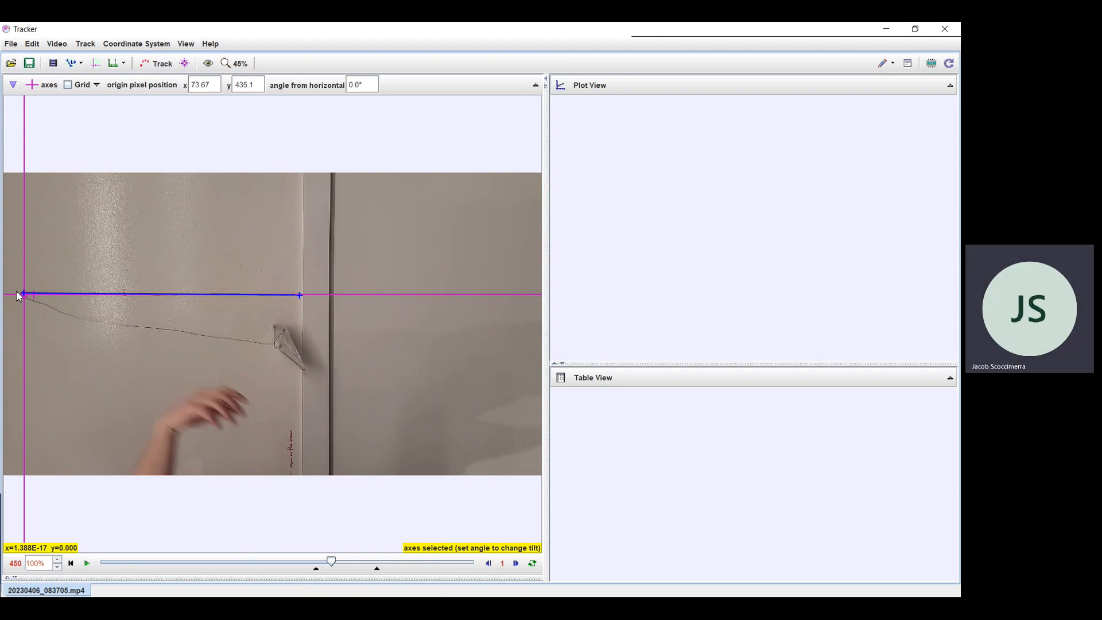
# Step: Return to the clip's first frame and create a new point mass track
pyautogui.click(162, 65)
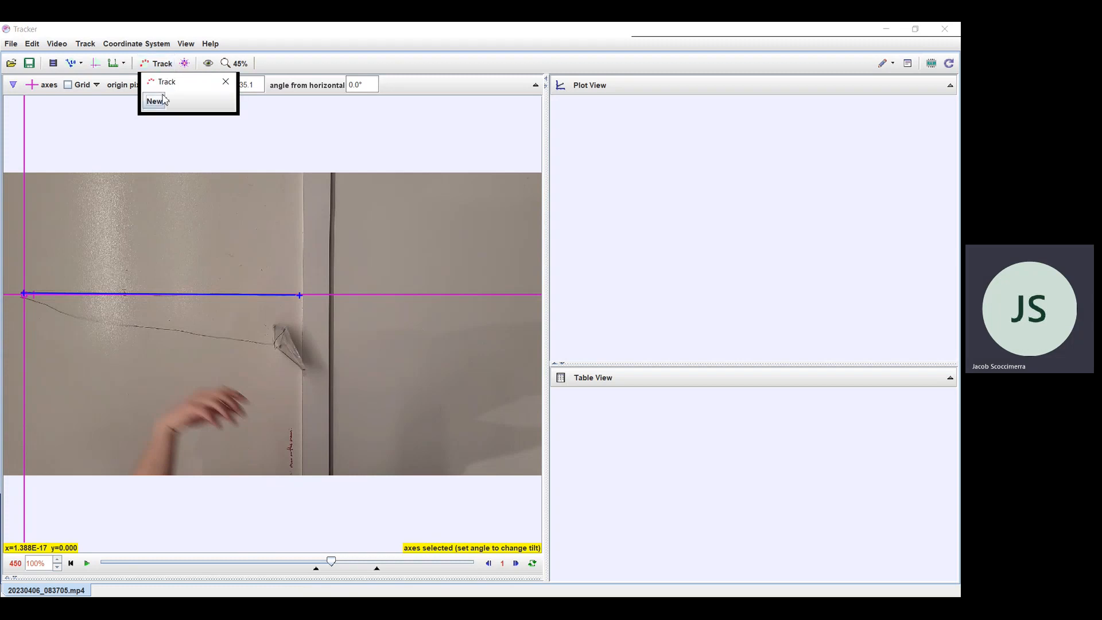
pyautogui.click(78, 564)
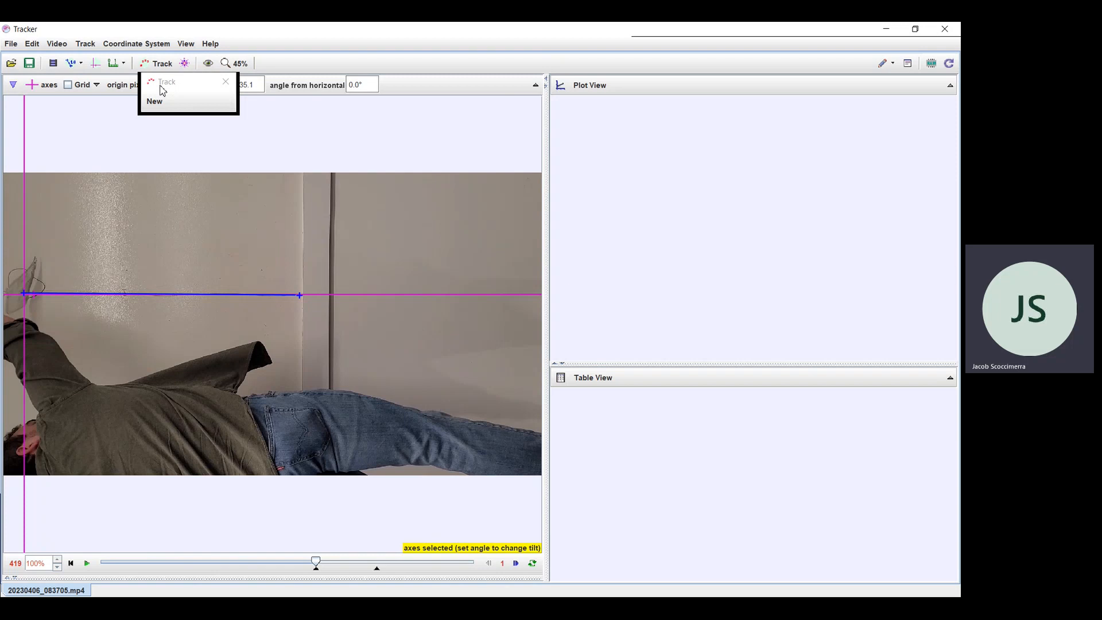
pyautogui.click(162, 65)
pyautogui.click(162, 67)
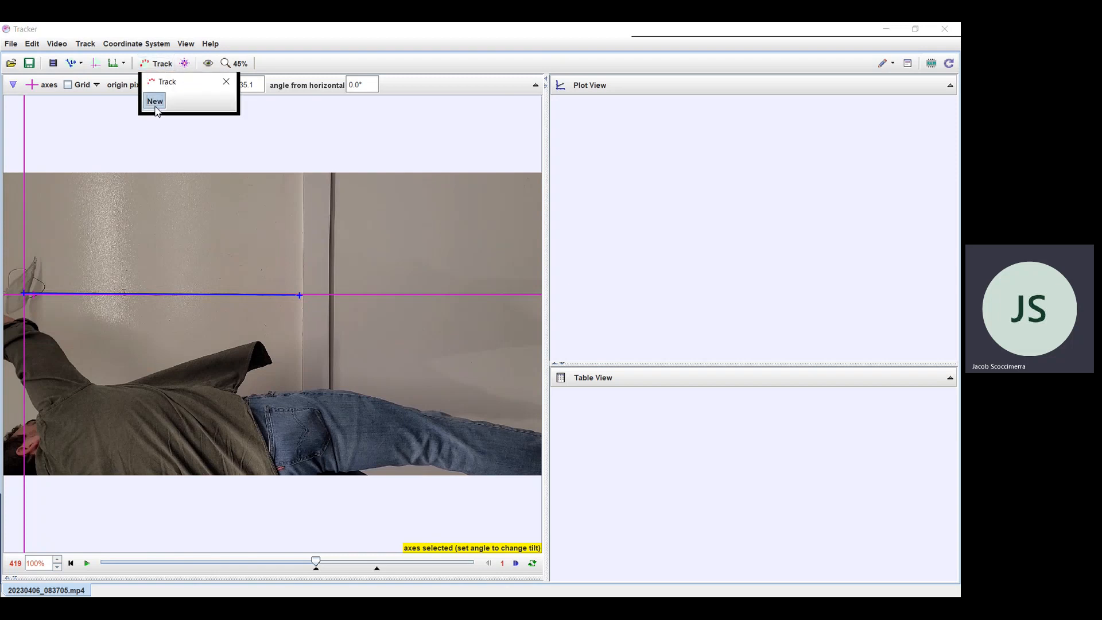
pyautogui.click(155, 102)
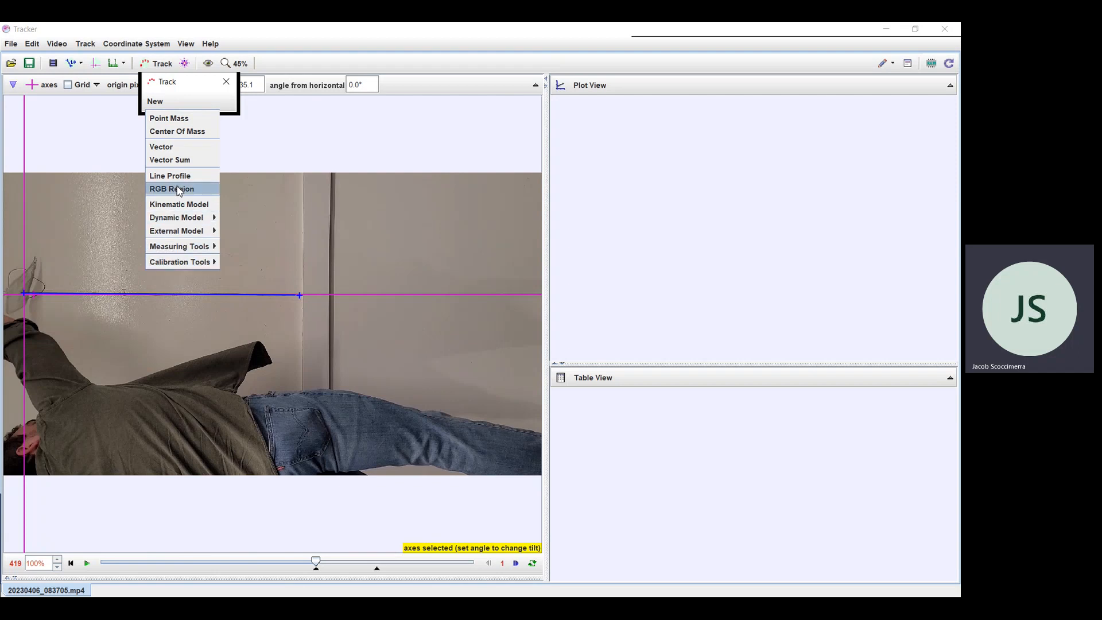
pyautogui.click(179, 119)
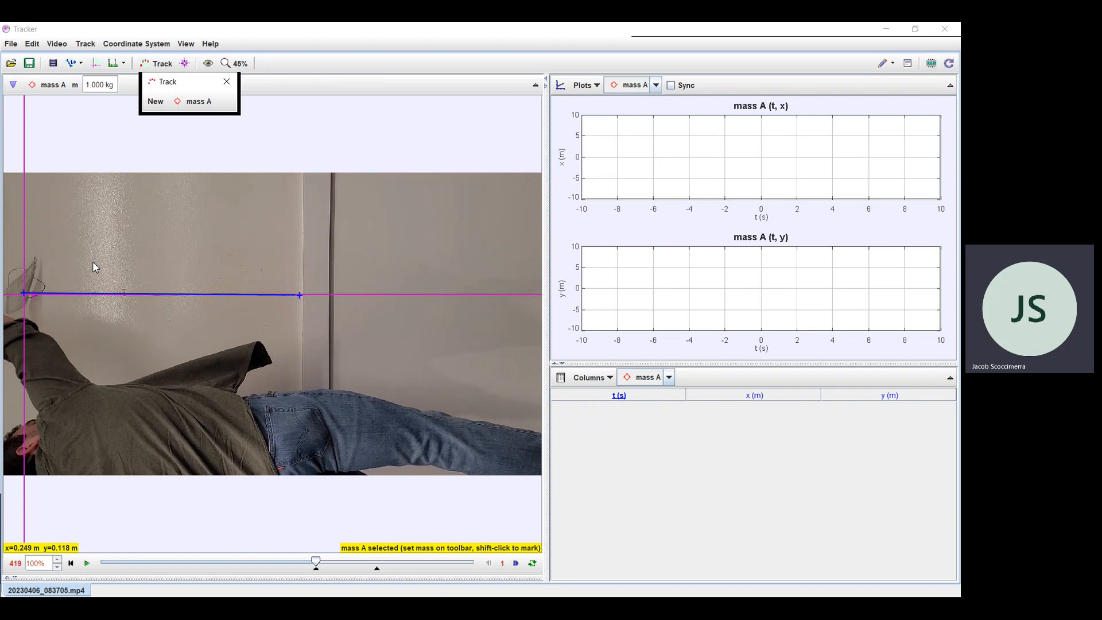
# Step: Mark mass A on the object tied to the string in every frame, from frame 419 through the clip's last frame
pyautogui.press('shift')
pyautogui.press('shift')
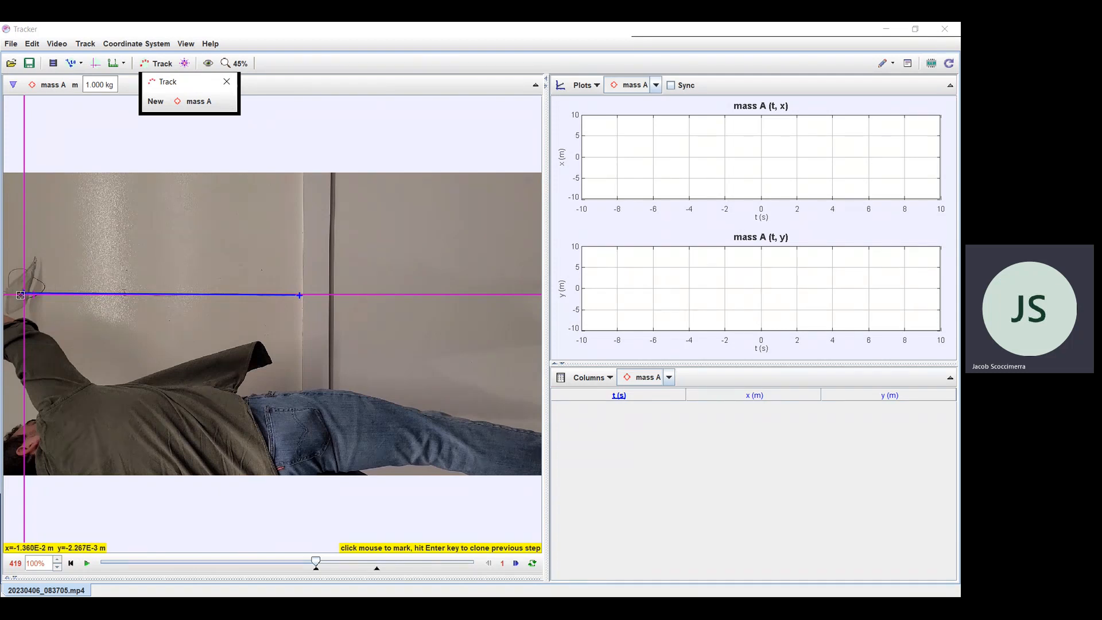
pyautogui.click(20, 295)
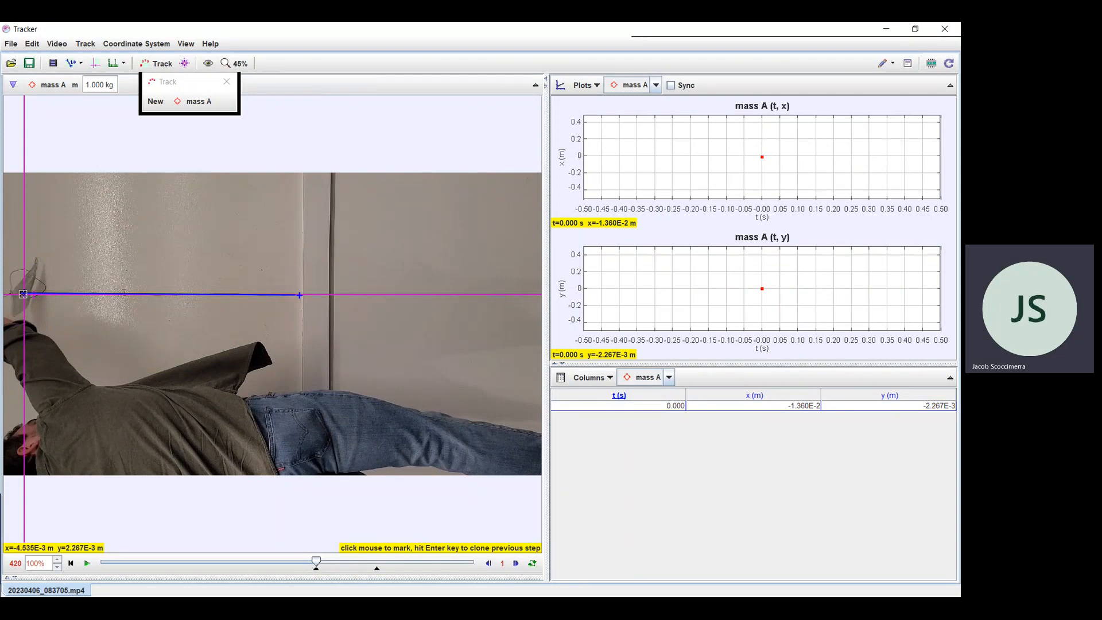
pyautogui.click(23, 293)
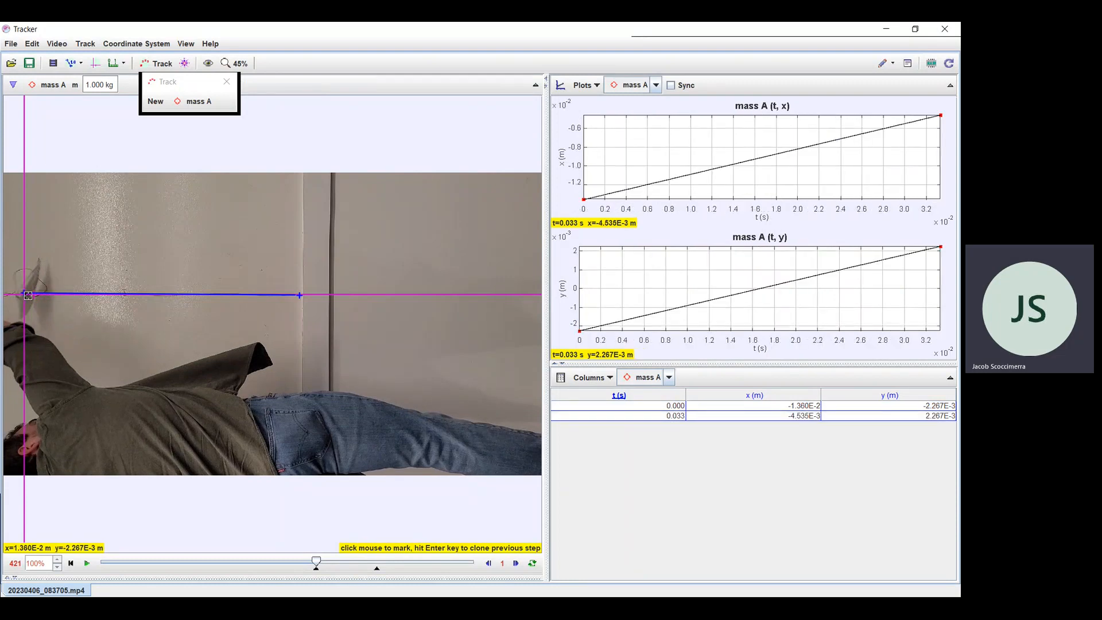
pyautogui.click(27, 295)
pyautogui.click(37, 297)
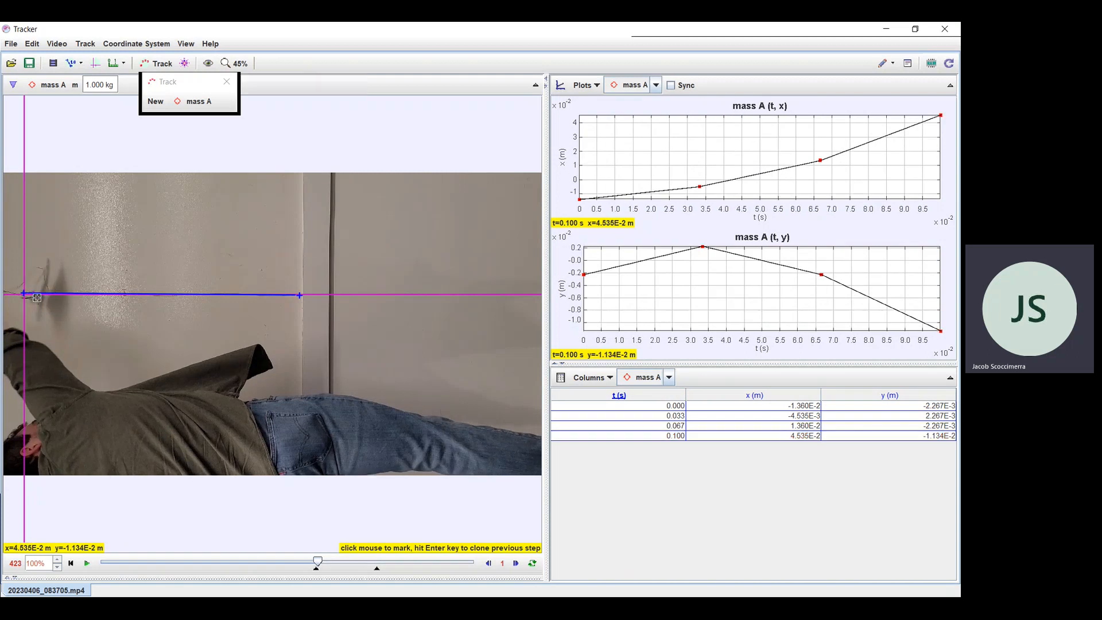
pyautogui.click(42, 298)
pyautogui.click(50, 300)
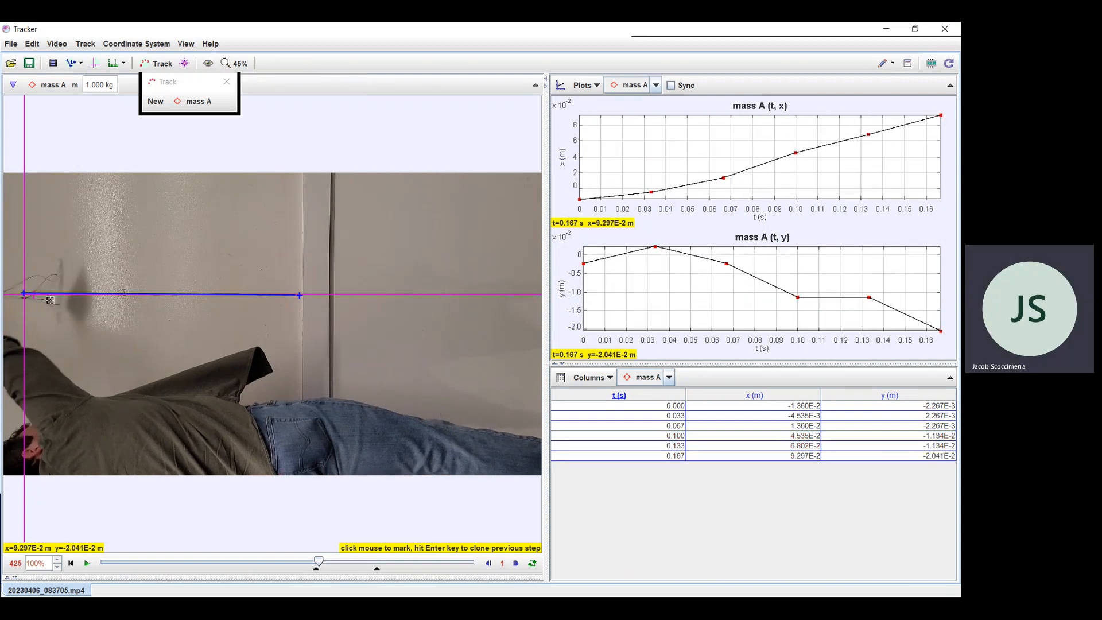
pyautogui.click(60, 301)
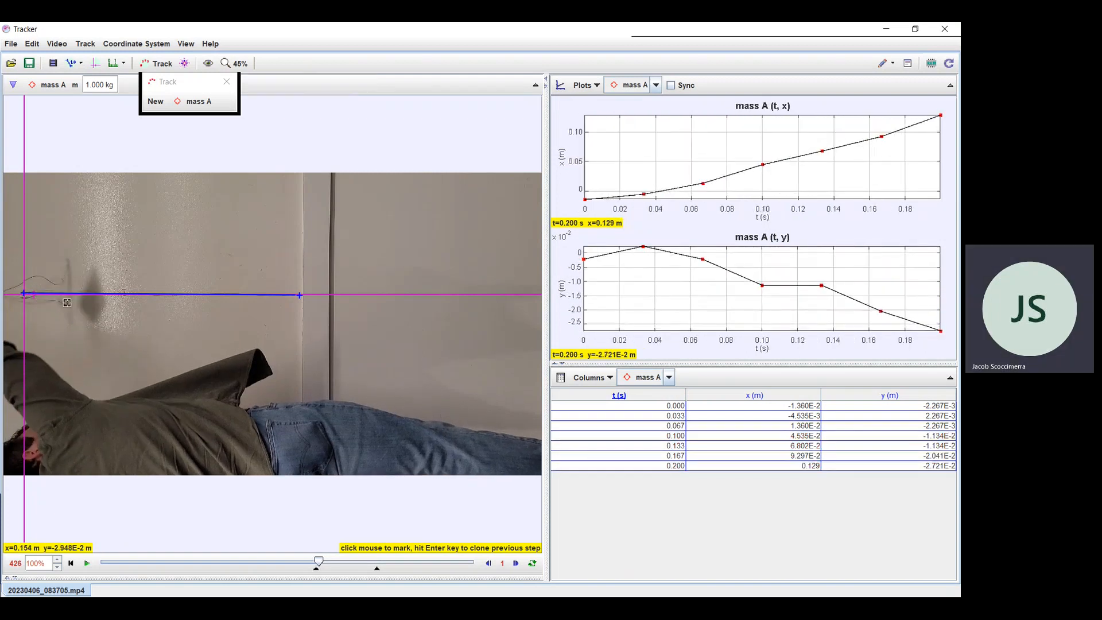
pyautogui.click(69, 302)
pyautogui.click(81, 303)
pyautogui.click(92, 303)
pyautogui.click(102, 304)
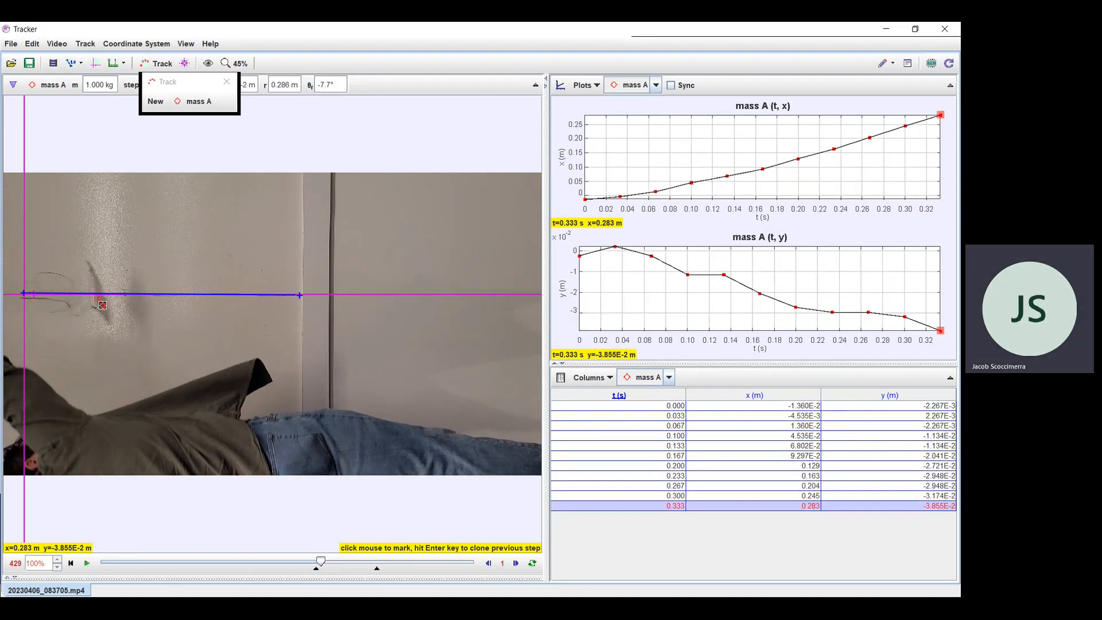
pyautogui.click(119, 307)
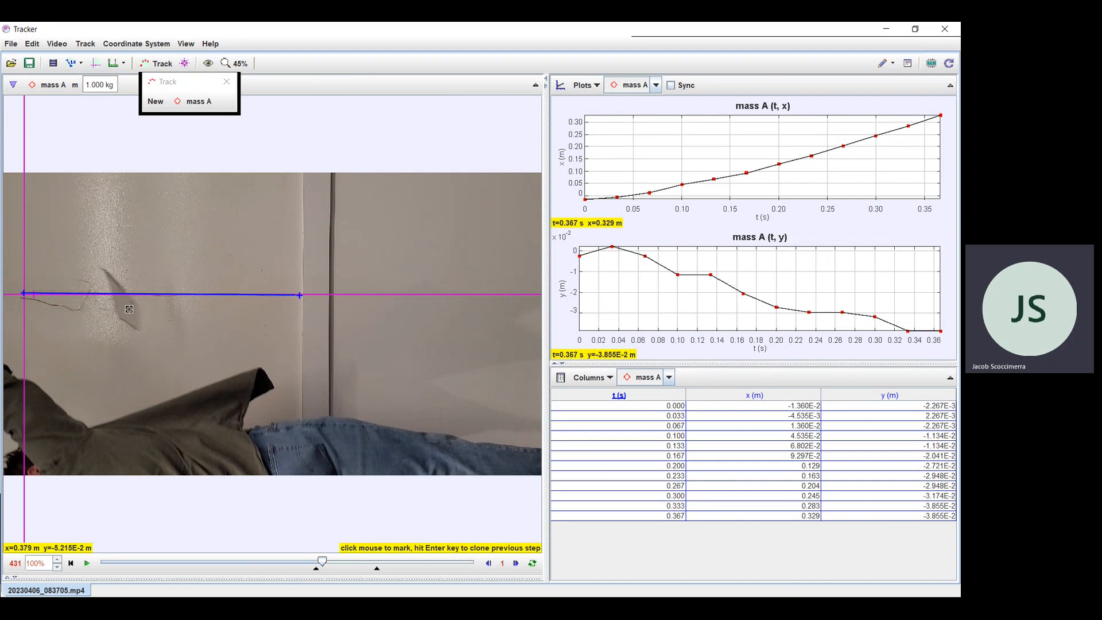
pyautogui.click(131, 310)
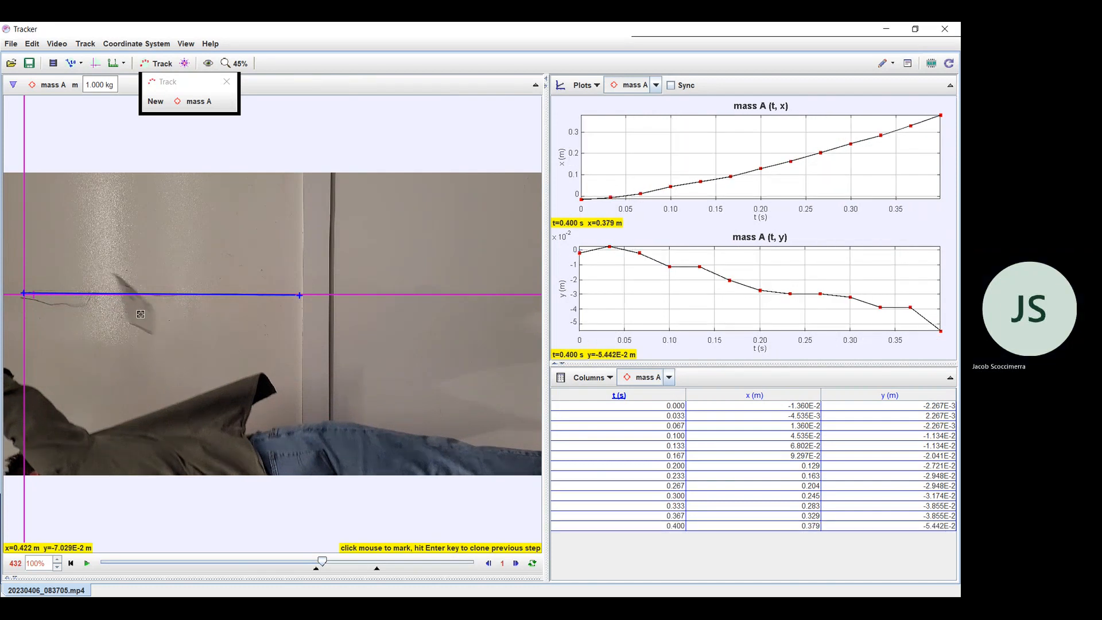
pyautogui.click(140, 314)
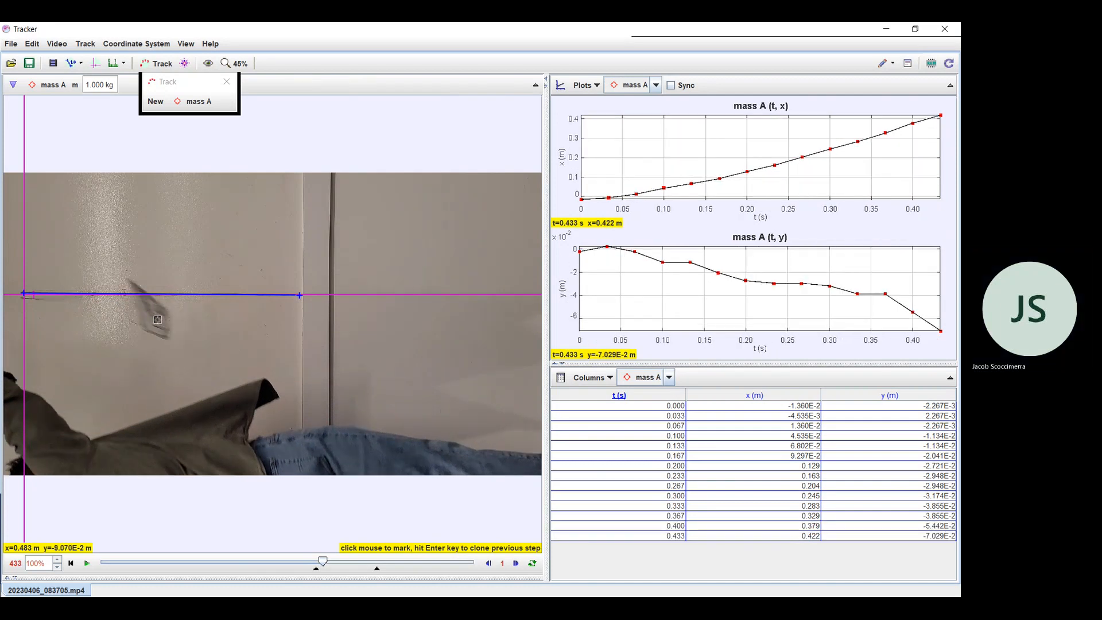
pyautogui.click(159, 320)
pyautogui.click(175, 325)
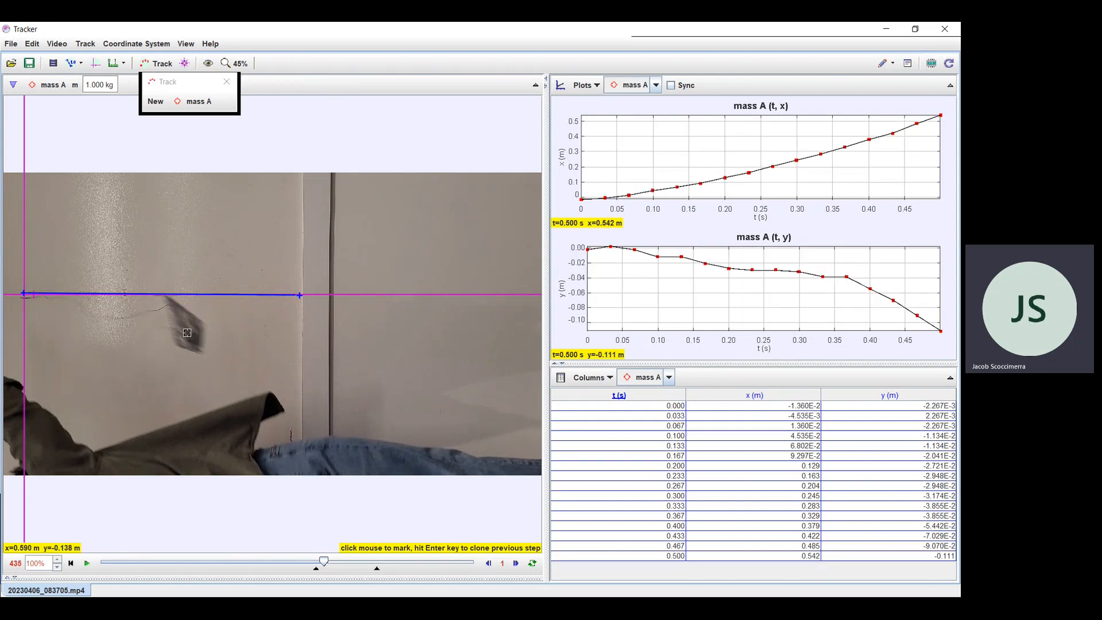
pyautogui.click(191, 334)
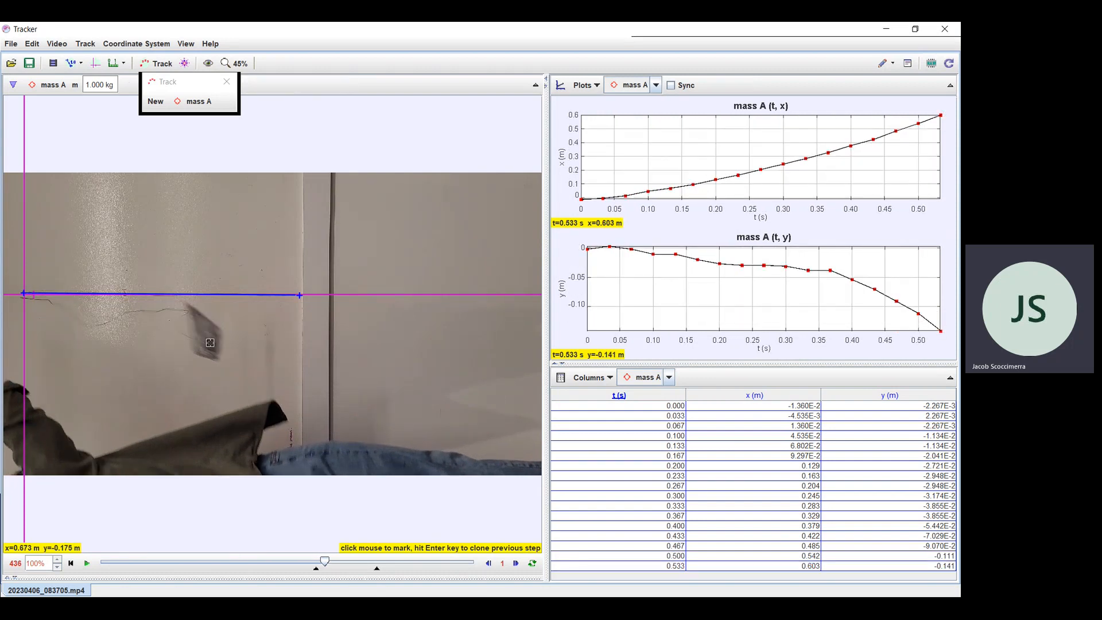
pyautogui.click(210, 343)
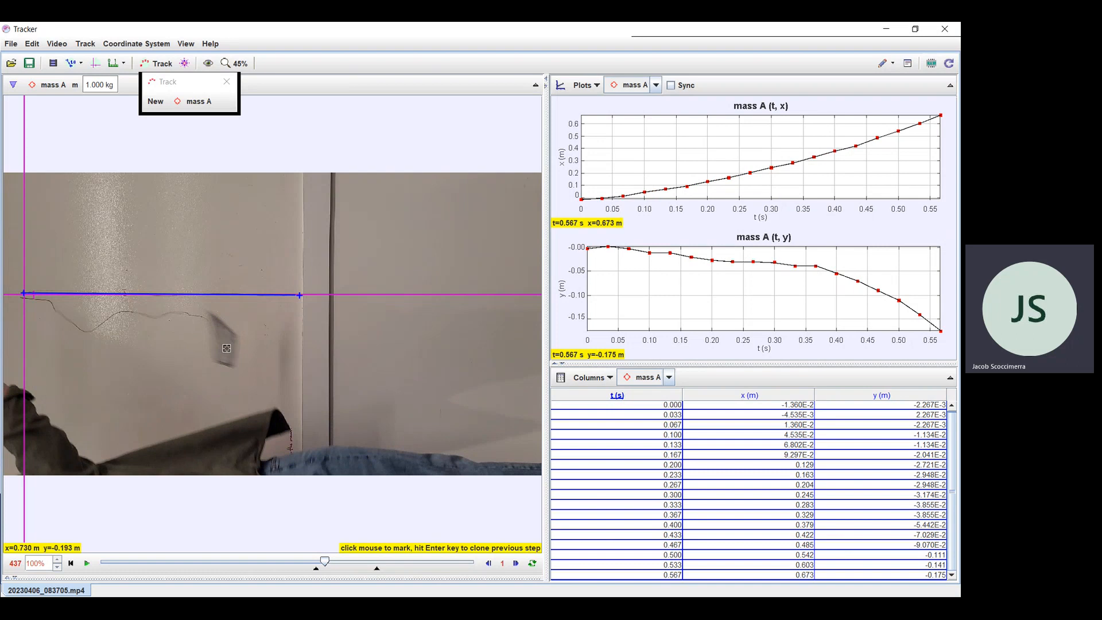
pyautogui.click(227, 348)
pyautogui.click(246, 354)
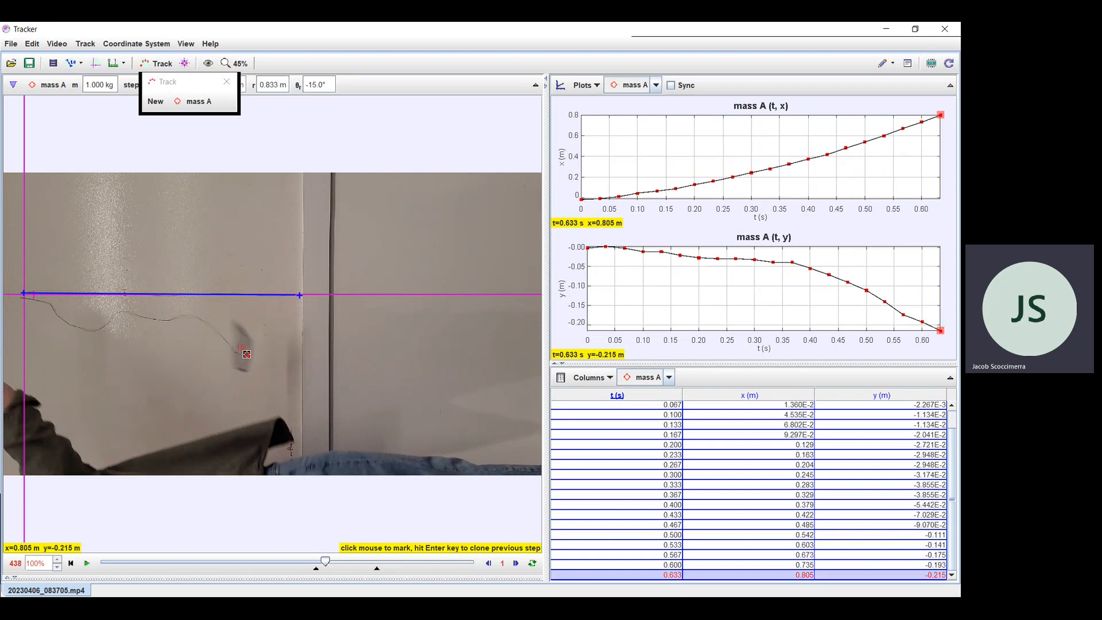
pyautogui.click(259, 361)
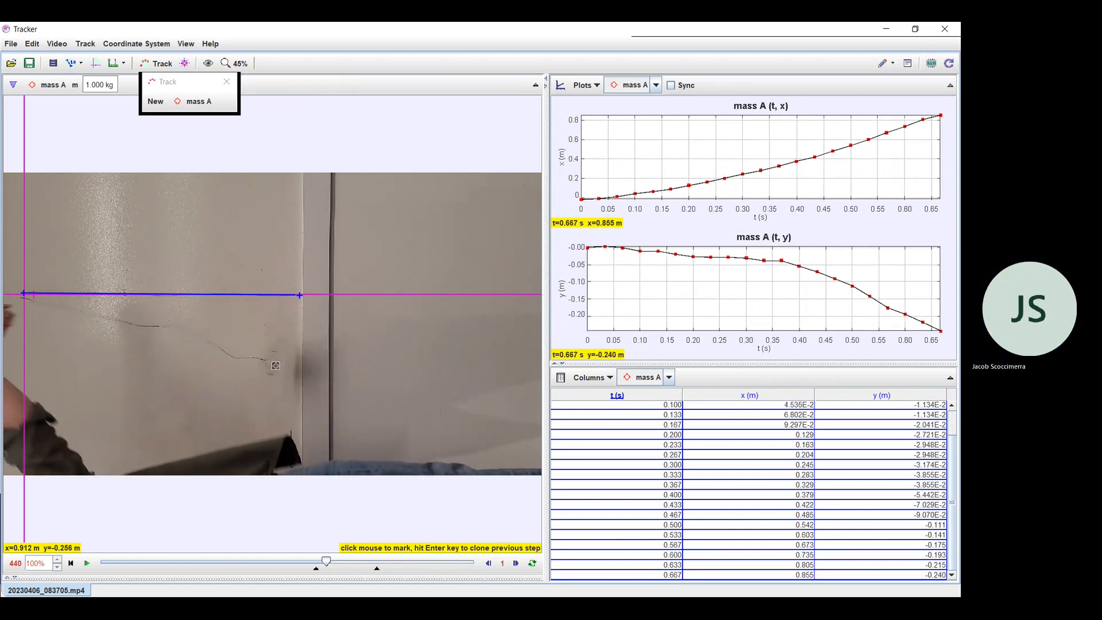
pyautogui.click(275, 365)
pyautogui.click(286, 367)
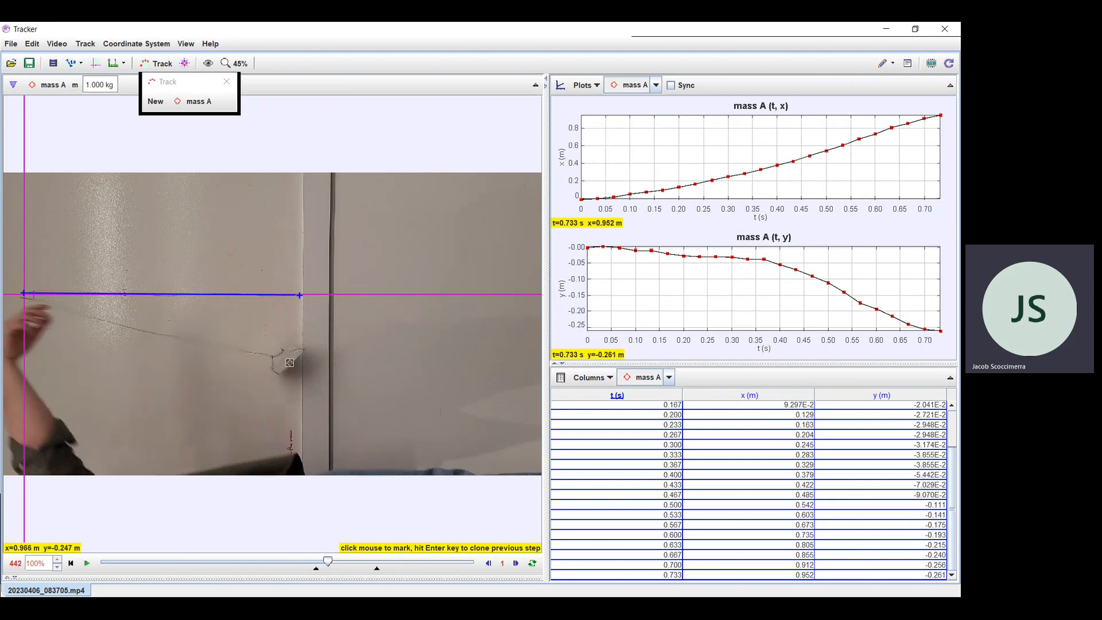
pyautogui.click(286, 362)
pyautogui.click(281, 356)
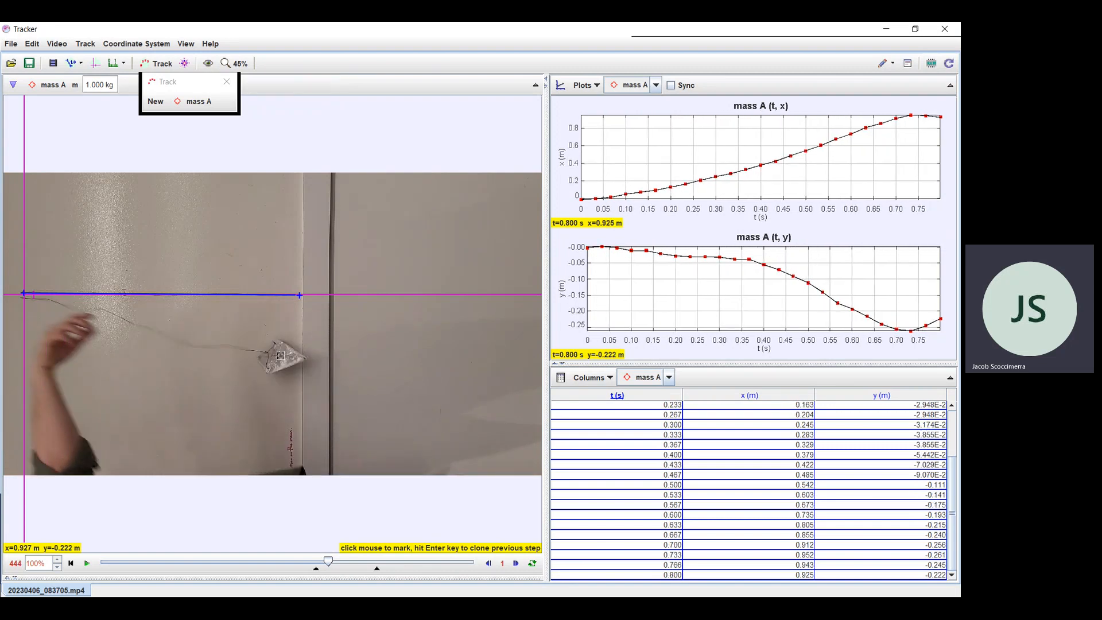
pyautogui.click(276, 357)
pyautogui.click(275, 356)
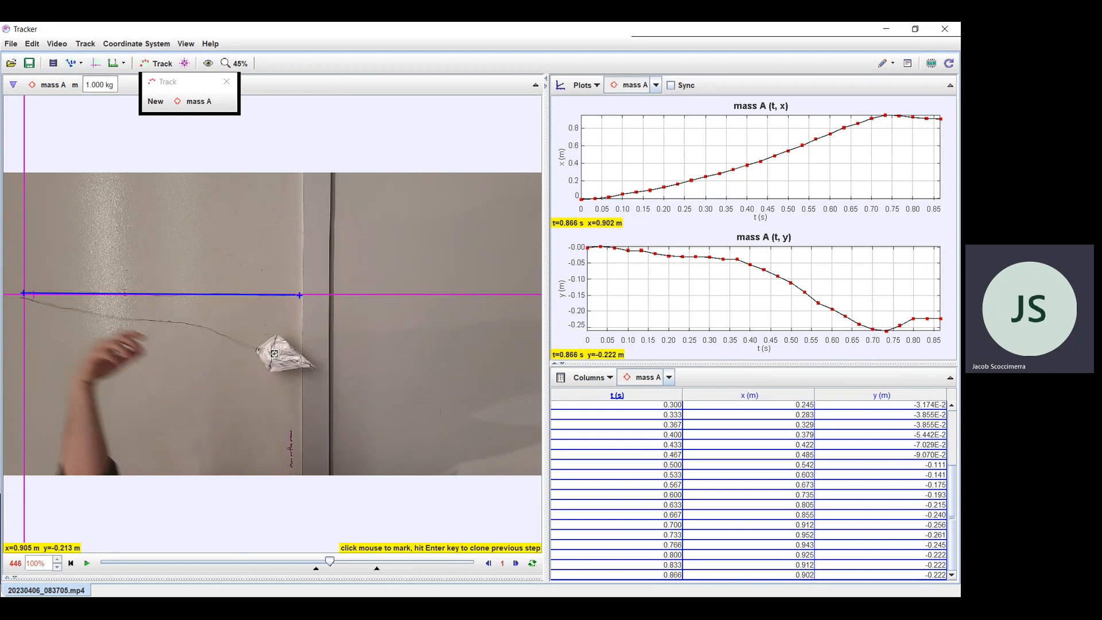
pyautogui.click(276, 353)
pyautogui.click(279, 350)
pyautogui.click(279, 351)
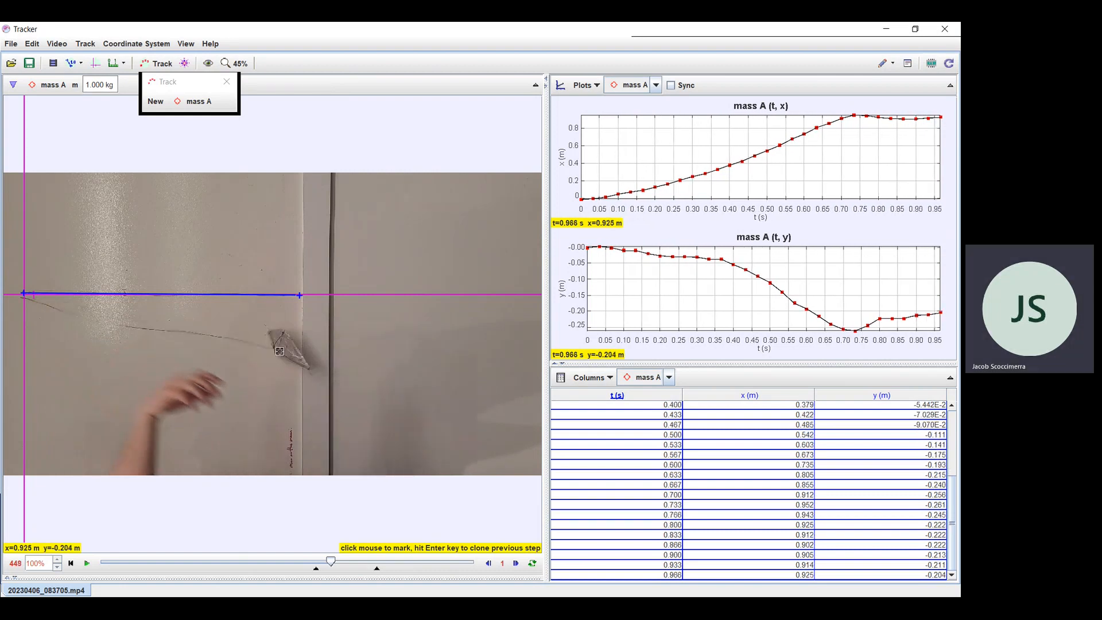
pyautogui.click(283, 341)
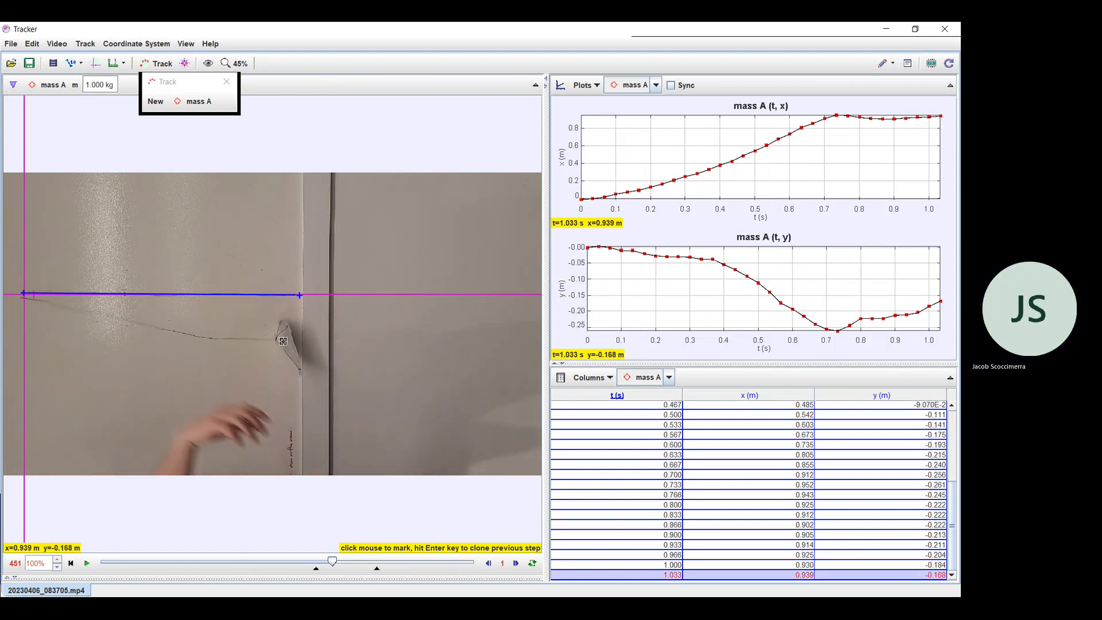
pyautogui.click(285, 336)
pyautogui.click(286, 336)
pyautogui.click(288, 334)
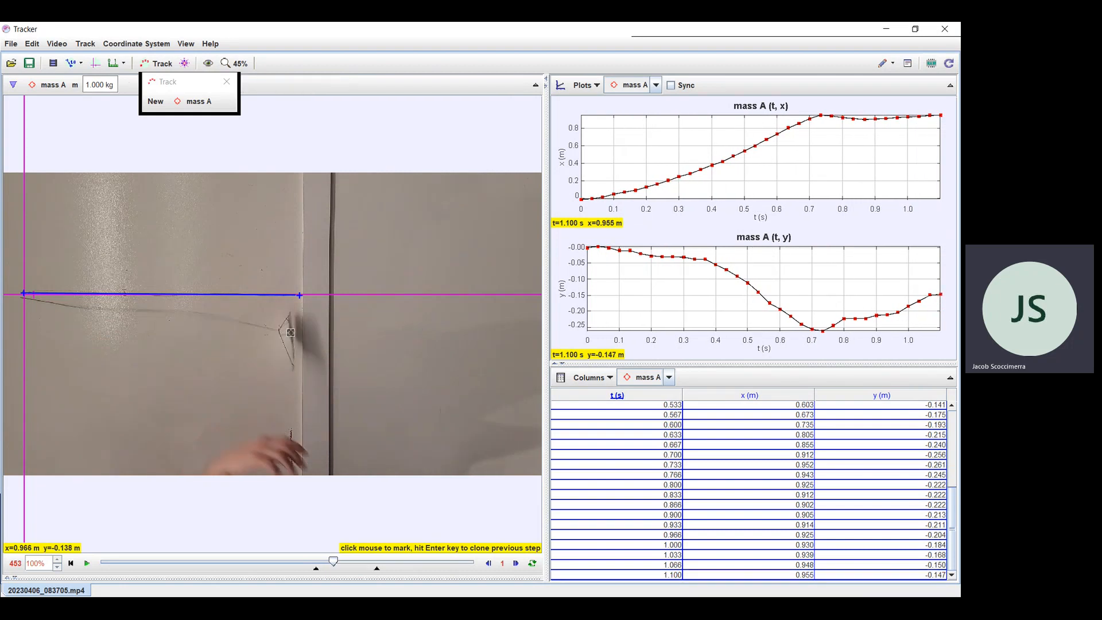
pyautogui.click(291, 332)
pyautogui.click(291, 330)
pyautogui.click(291, 325)
pyautogui.click(292, 323)
pyautogui.click(292, 317)
pyautogui.click(293, 308)
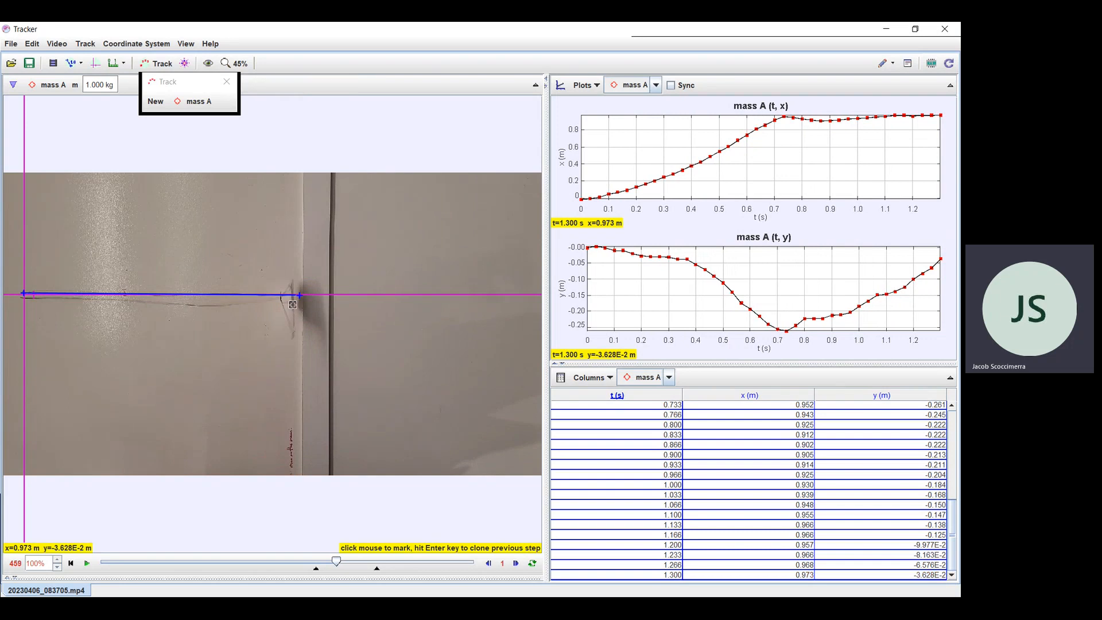
pyautogui.click(293, 304)
pyautogui.click(292, 301)
pyautogui.click(291, 296)
pyautogui.click(291, 292)
pyautogui.click(286, 280)
pyautogui.click(286, 275)
pyautogui.click(286, 274)
pyautogui.click(286, 272)
pyautogui.click(286, 270)
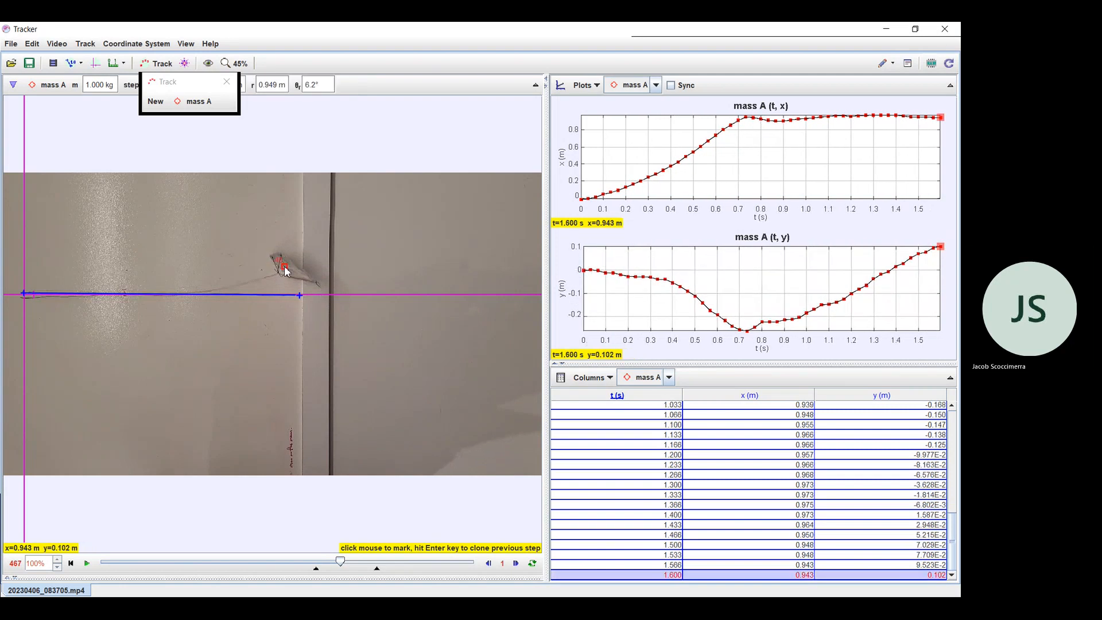
pyautogui.click(287, 270)
pyautogui.click(286, 265)
pyautogui.click(287, 261)
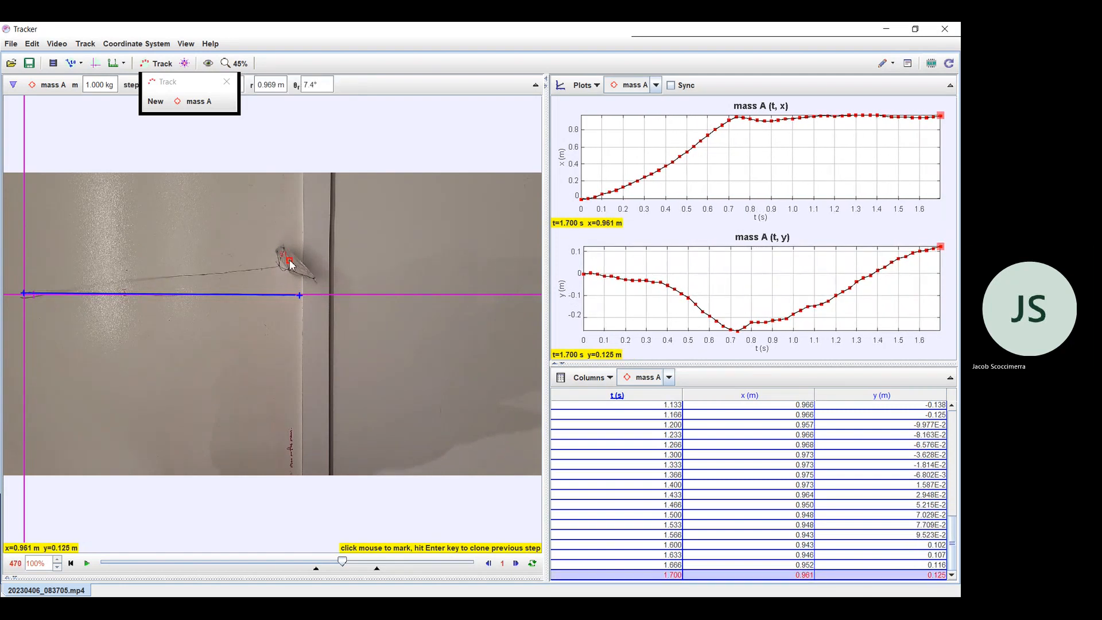
pyautogui.click(287, 260)
pyautogui.click(288, 259)
pyautogui.click(288, 258)
pyautogui.click(289, 258)
pyautogui.click(289, 259)
pyautogui.click(290, 263)
pyautogui.click(290, 266)
pyautogui.click(290, 267)
pyautogui.click(292, 272)
pyautogui.click(292, 272)
pyautogui.click(291, 272)
pyautogui.click(293, 276)
pyautogui.click(293, 277)
pyautogui.click(291, 282)
pyautogui.click(291, 281)
pyautogui.click(290, 282)
pyautogui.click(290, 290)
pyautogui.click(290, 289)
pyautogui.click(290, 289)
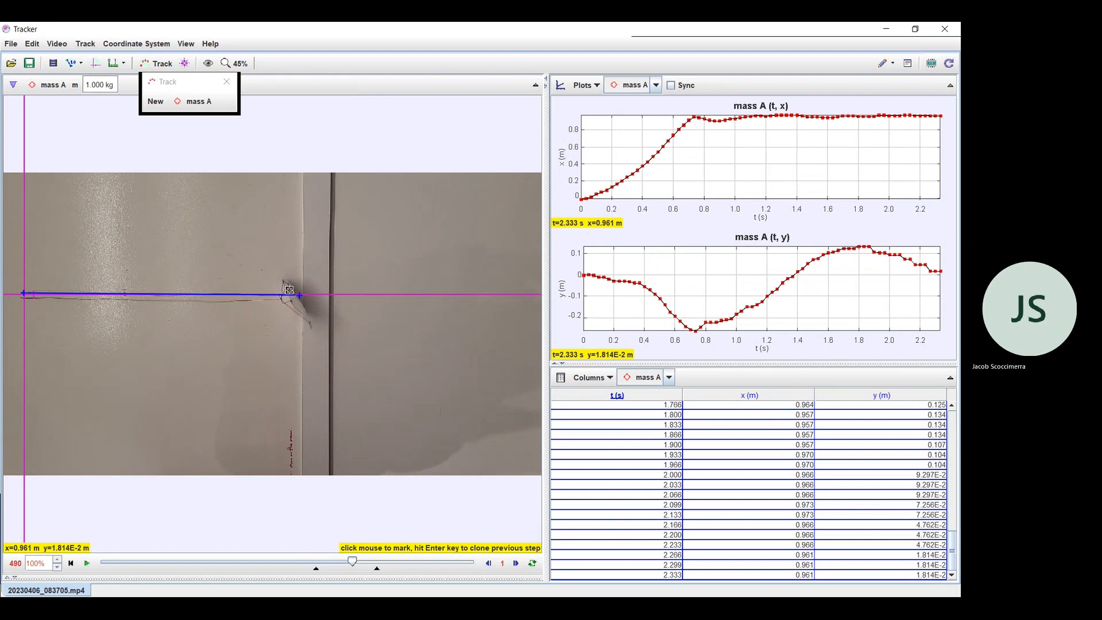
pyautogui.click(294, 299)
pyautogui.click(293, 300)
pyautogui.click(293, 301)
pyautogui.click(293, 304)
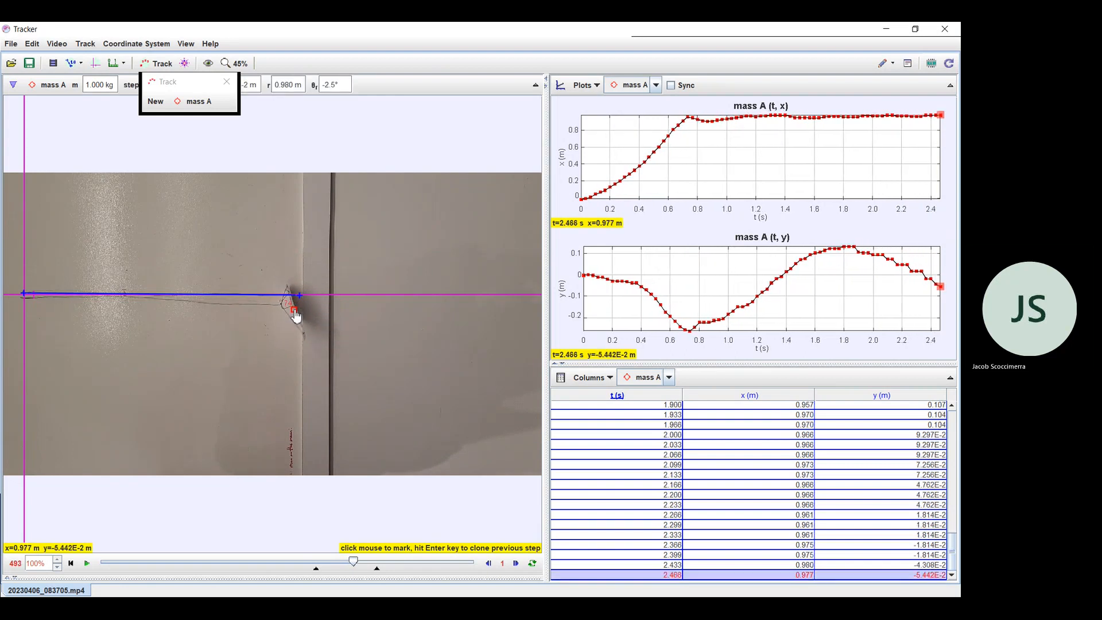
pyautogui.click(293, 306)
pyautogui.click(294, 308)
pyautogui.click(294, 312)
pyautogui.click(294, 316)
pyautogui.click(295, 320)
pyautogui.click(294, 316)
pyautogui.click(293, 315)
pyautogui.click(294, 315)
pyautogui.click(294, 315)
pyautogui.click(291, 317)
pyautogui.click(292, 317)
pyautogui.click(292, 317)
pyautogui.click(291, 317)
pyautogui.click(293, 312)
pyautogui.click(294, 310)
pyautogui.click(295, 313)
pyautogui.click(296, 314)
pyautogui.click(295, 304)
pyautogui.click(294, 301)
pyautogui.click(294, 302)
pyautogui.click(293, 302)
pyautogui.click(293, 303)
pyautogui.click(294, 302)
pyautogui.click(295, 302)
pyautogui.click(295, 302)
pyautogui.click(294, 298)
pyautogui.click(293, 295)
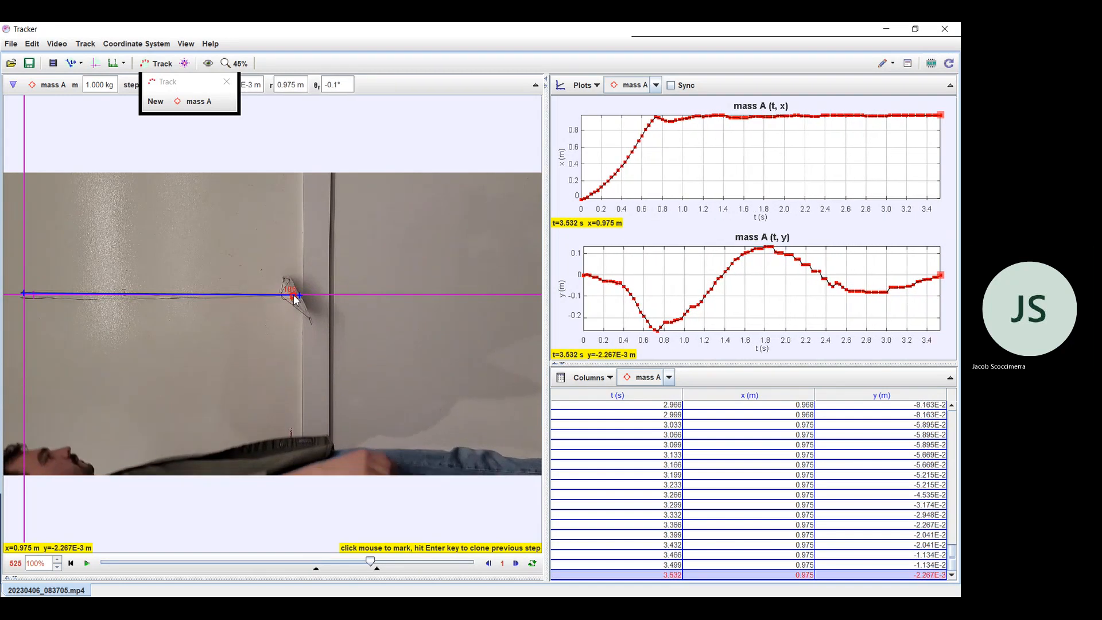
pyautogui.click(294, 295)
pyautogui.click(294, 294)
pyautogui.click(293, 291)
pyautogui.click(294, 290)
pyautogui.click(294, 291)
pyautogui.click(294, 291)
pyautogui.click(293, 288)
pyautogui.click(293, 288)
pyautogui.click(293, 287)
pyautogui.click(292, 287)
pyautogui.click(293, 285)
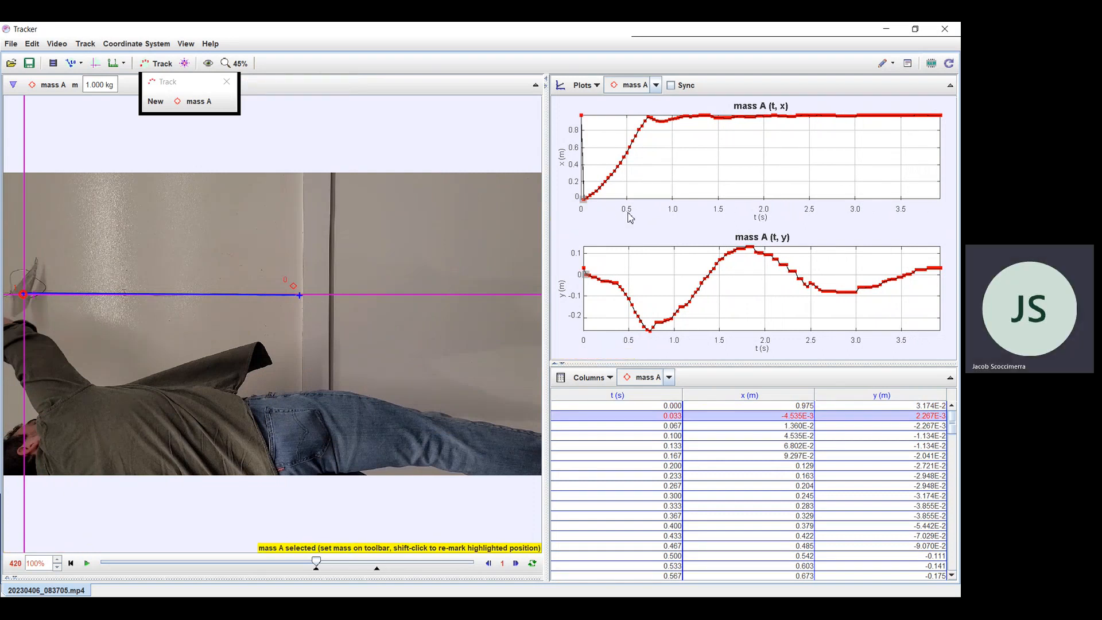
# Step: Try to select the stray data point at t = 0 in the x-versus-time plot
pyautogui.moveTo(608, 177)
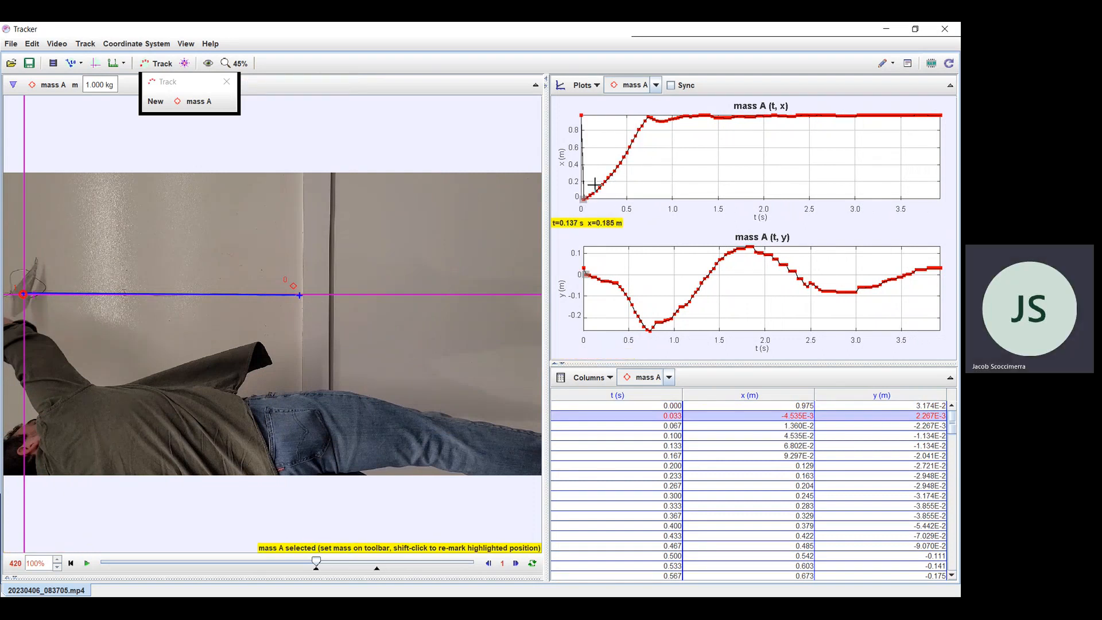
pyautogui.rightClick(582, 117)
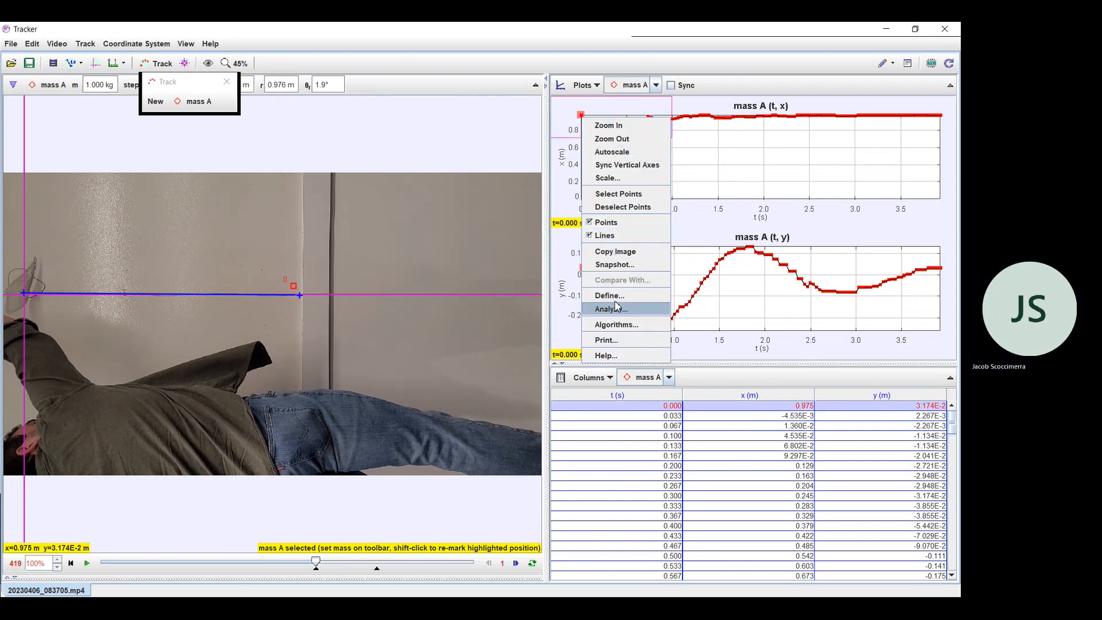
pyautogui.click(616, 195)
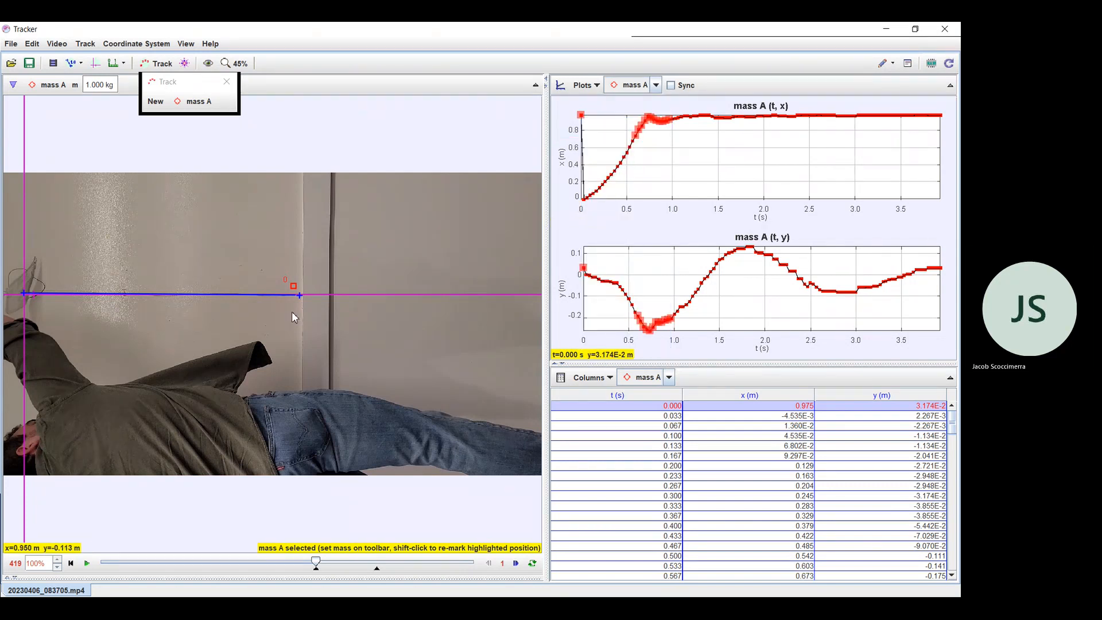
pyautogui.click(296, 293)
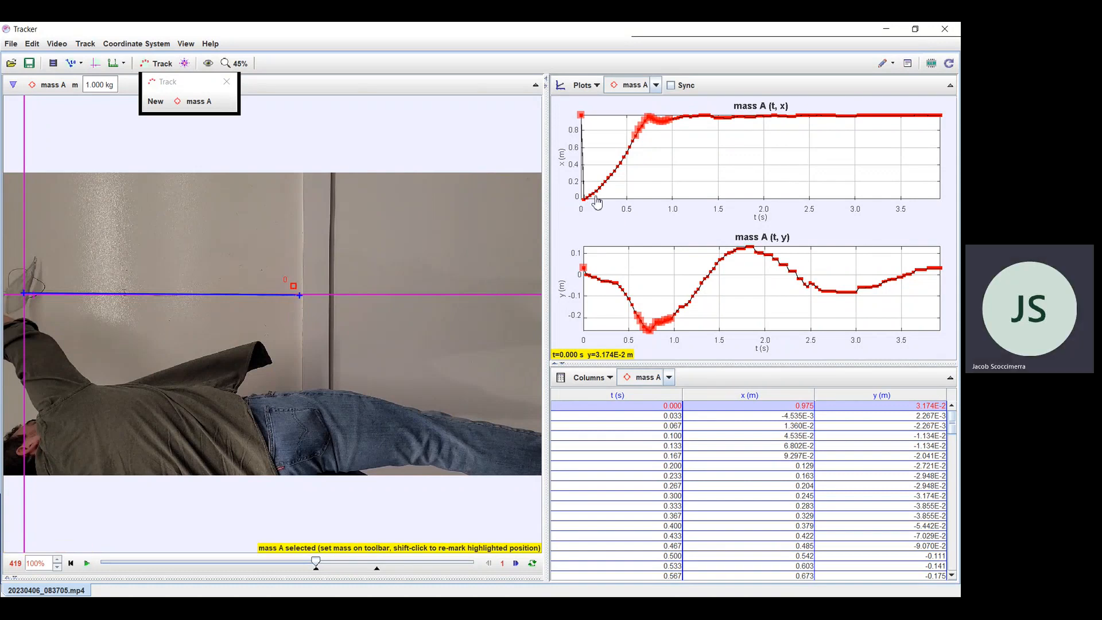
pyautogui.click(427, 155)
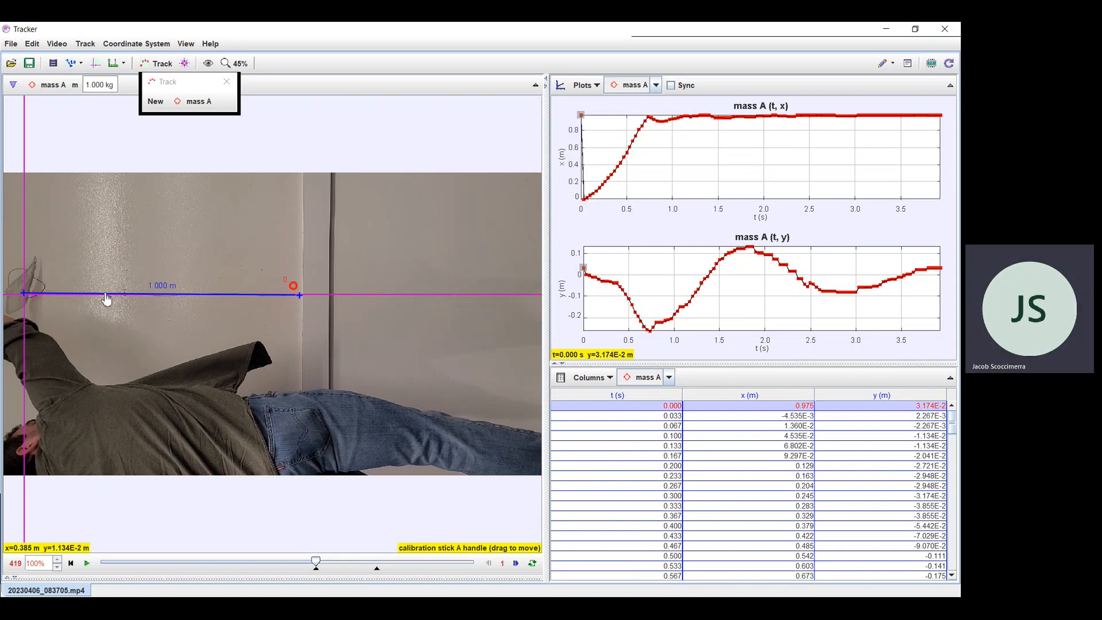
pyautogui.click(581, 200)
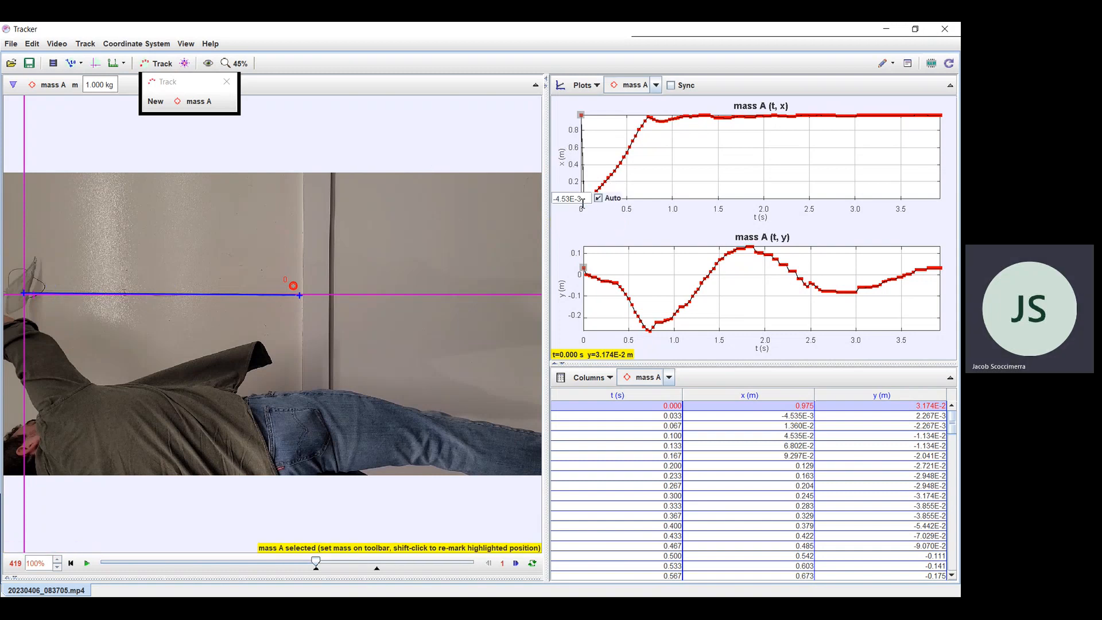
pyautogui.click(602, 207)
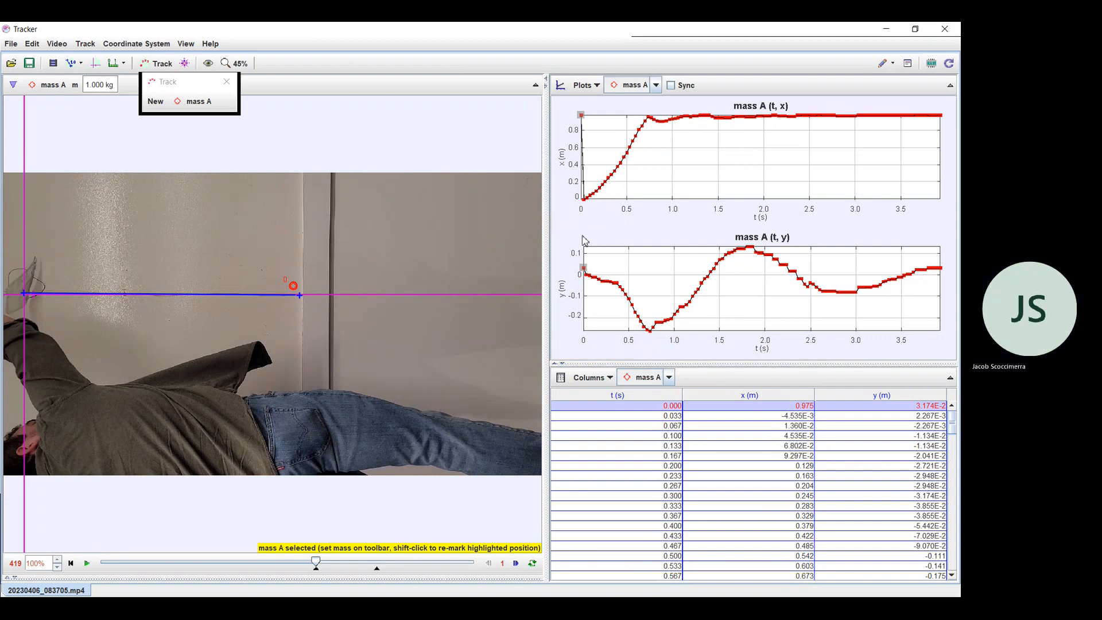
# Step: Play the clip from frame 419 to review the marked mass A positions against the object's motion
pyautogui.moveTo(587, 210)
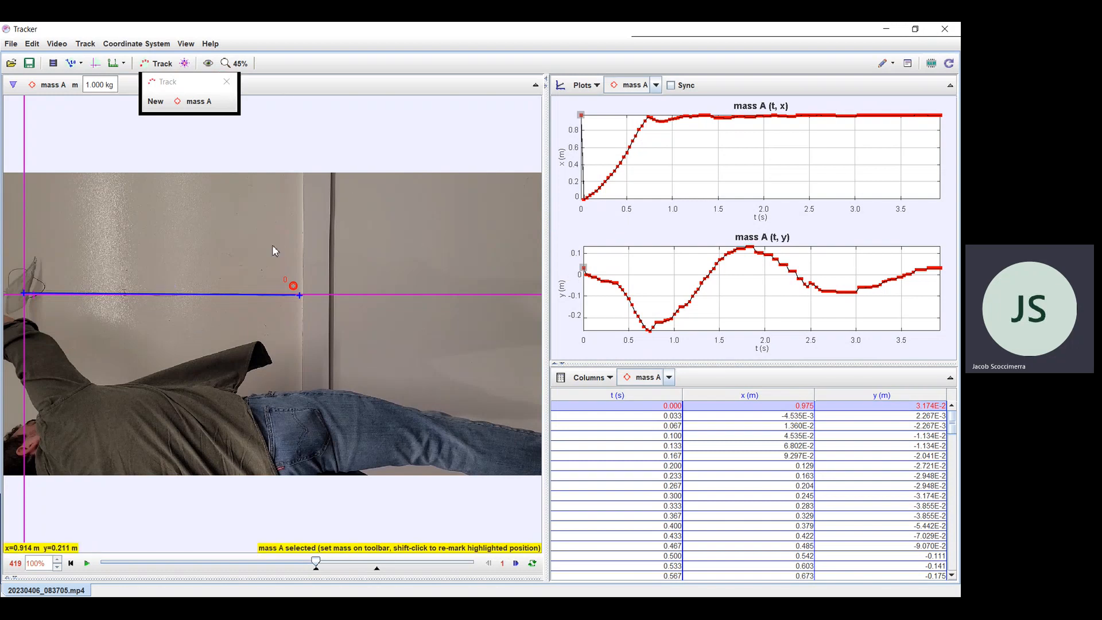
pyautogui.click(87, 564)
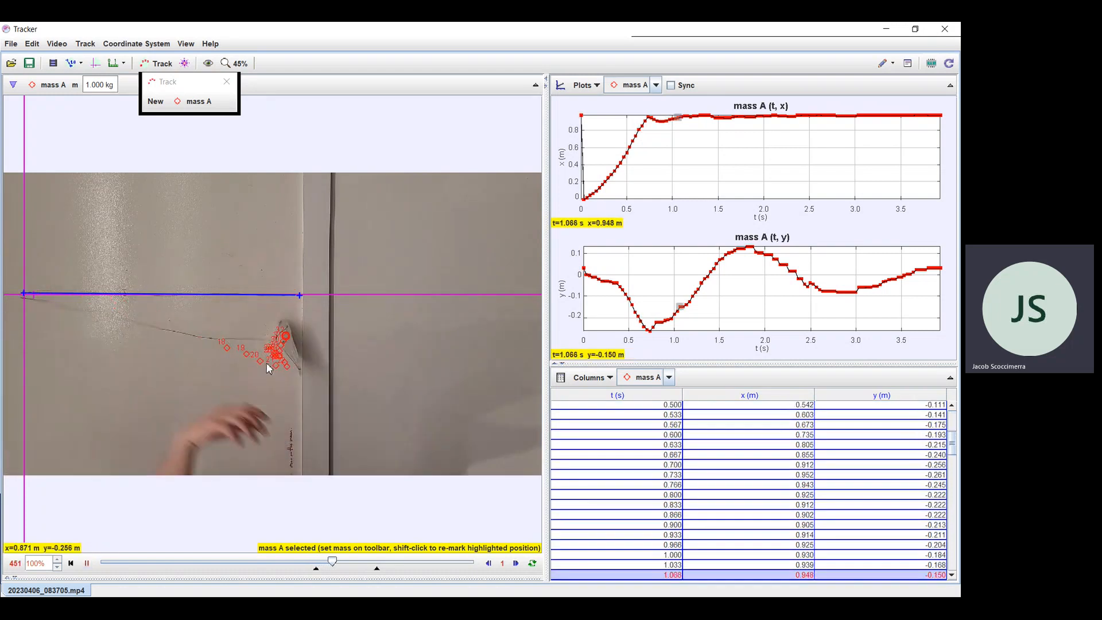